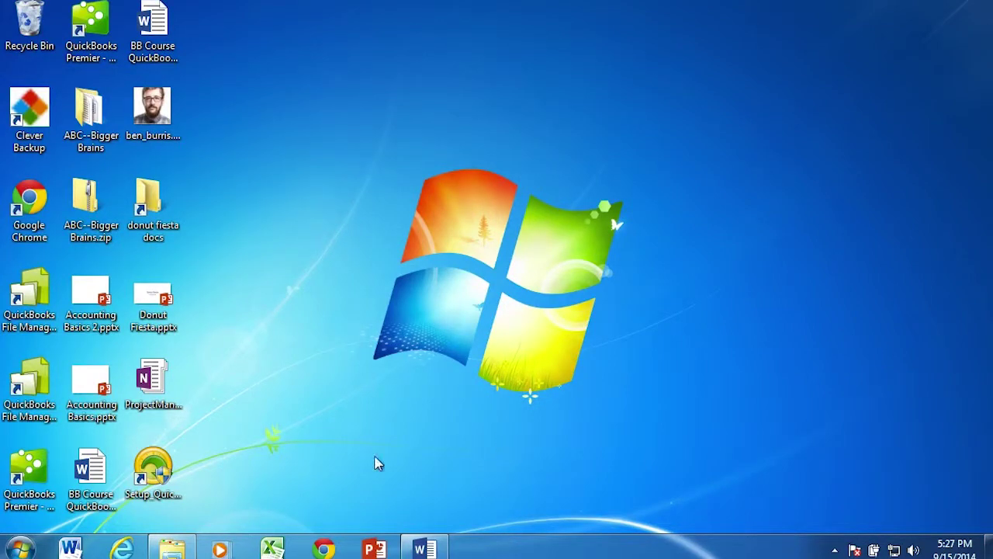
- Open Windows Explorer on the Libraries and its search box, then switch to the blank Word document
click(172, 549)
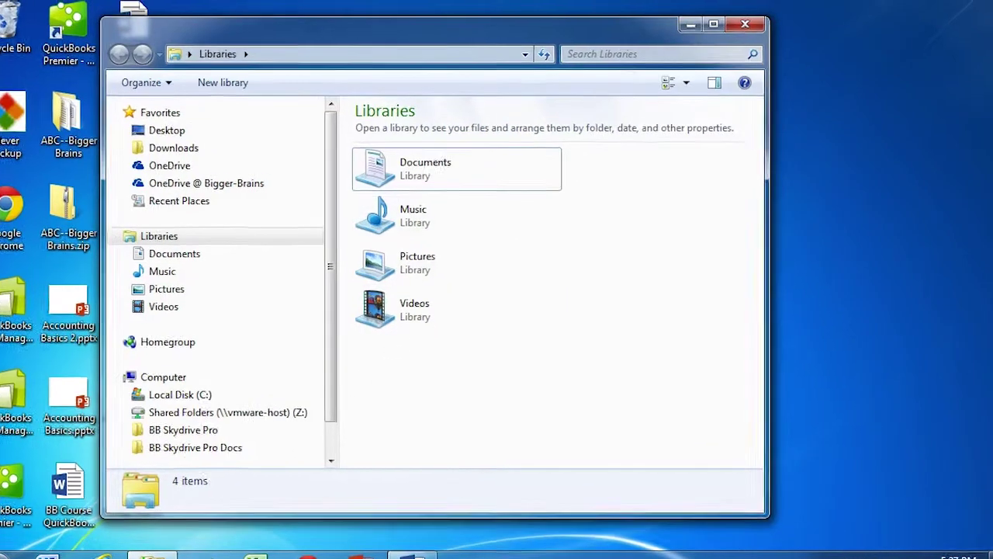
click(631, 54)
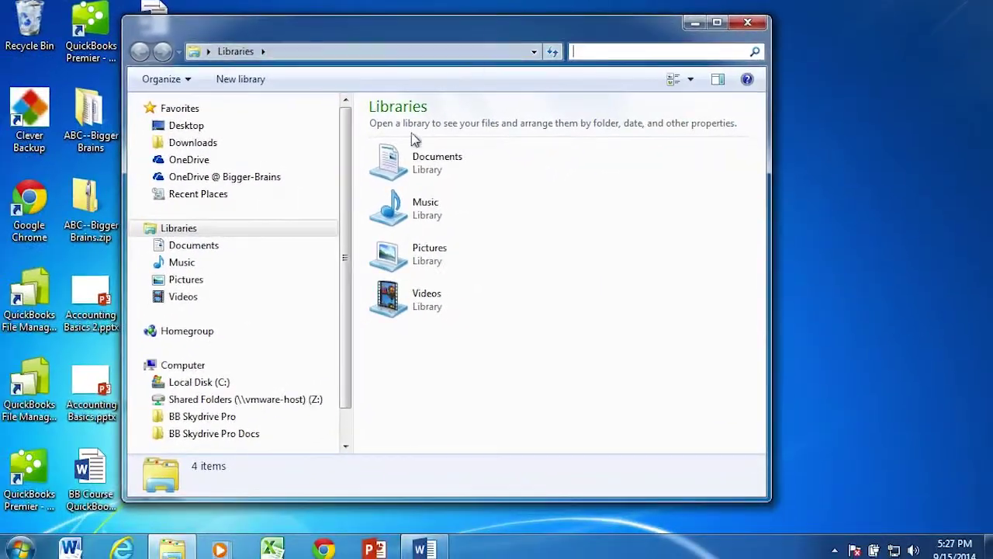
click(422, 543)
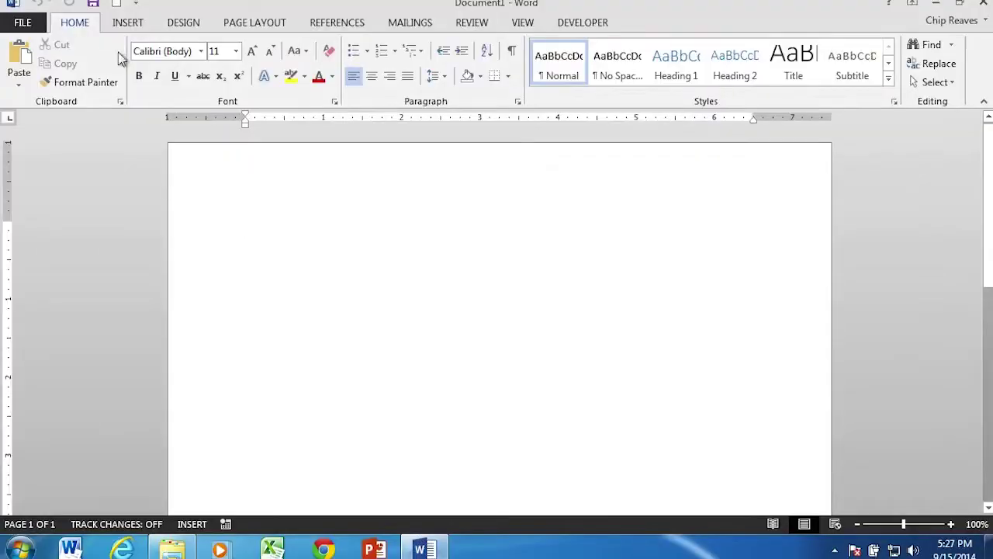
- Browse to the Documents library in Word's Open dialog and search it for 'invoice'
click(23, 22)
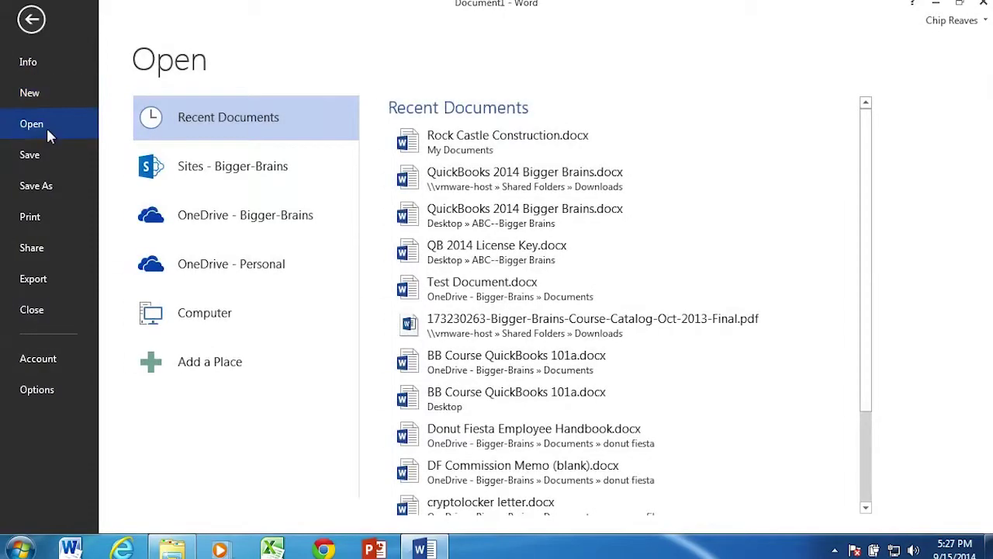
click(202, 318)
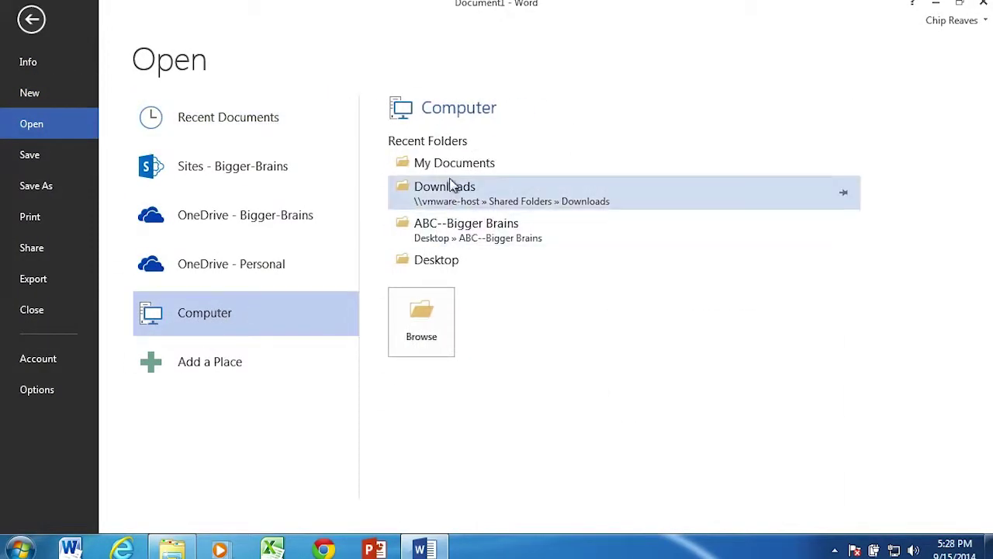
click(601, 159)
click(671, 32)
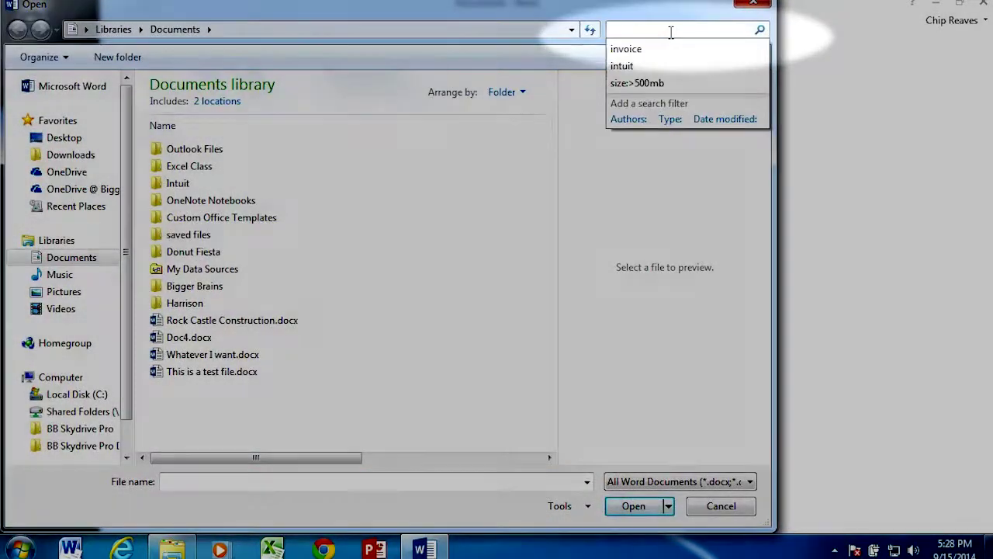
click(659, 48)
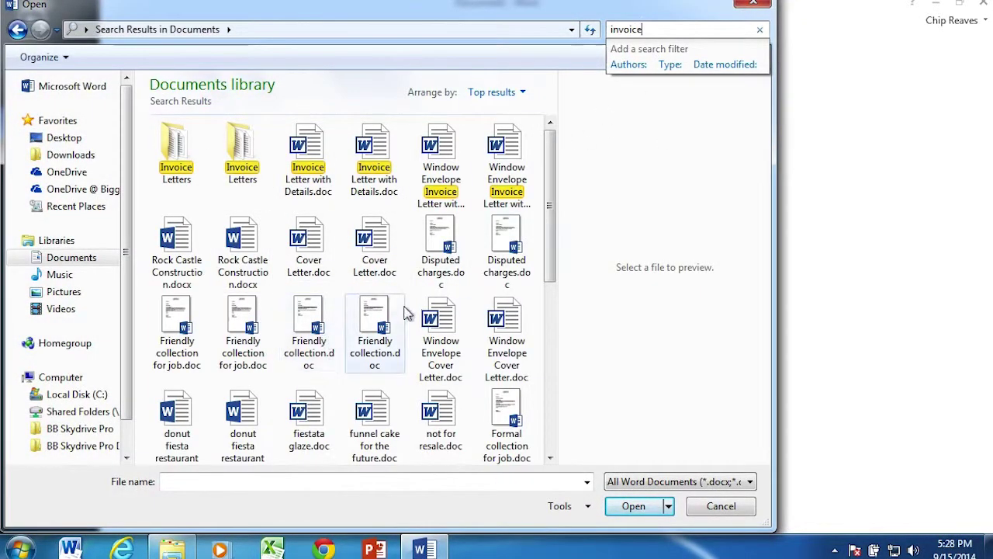
drag(551, 239, 554, 359)
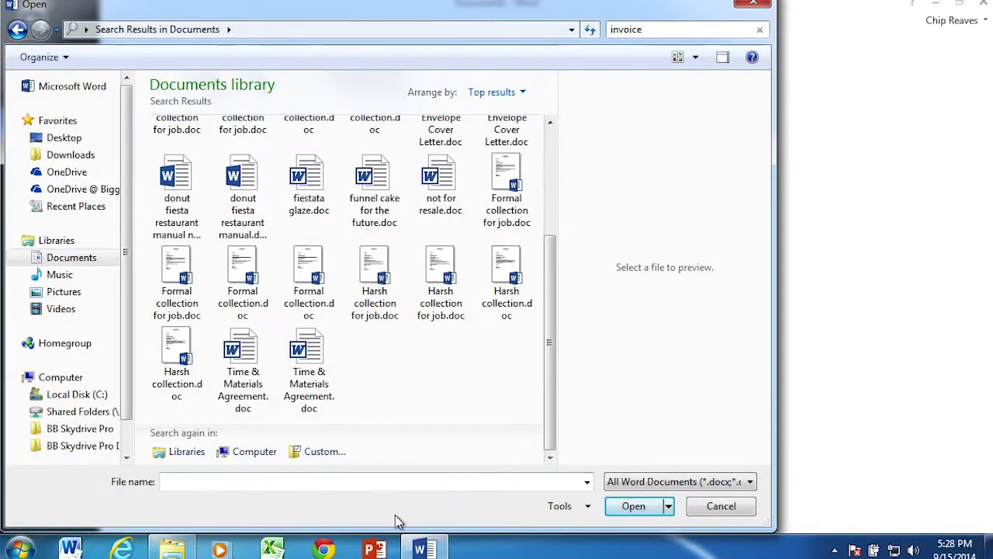
click(39, 550)
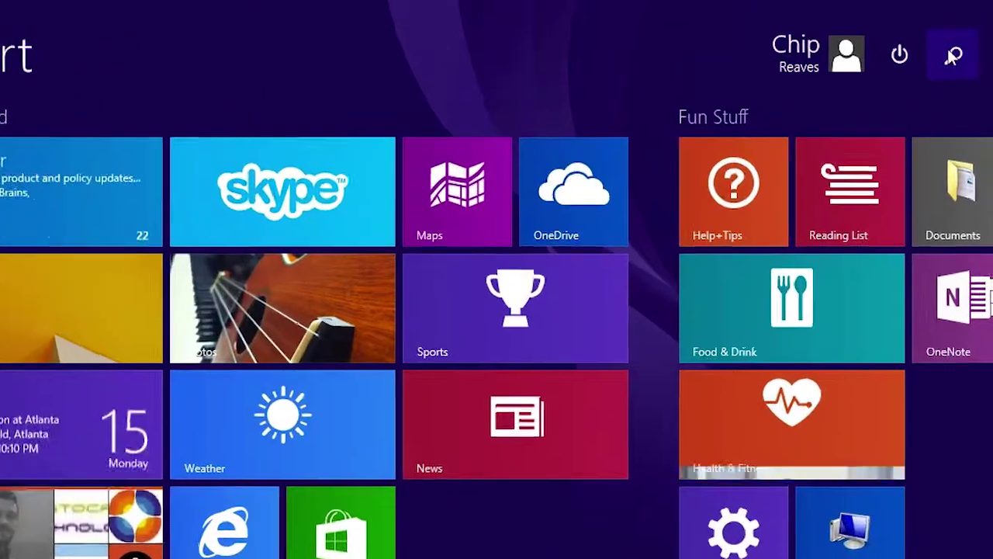
- Search the Start menu for 'invoice', dismiss the results, then open the Windows+F search window
click(953, 55)
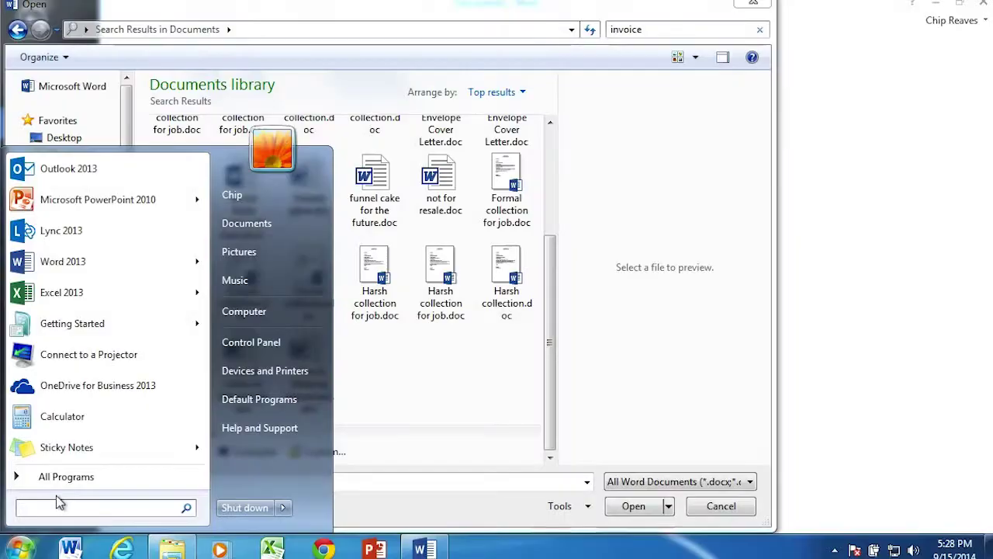
text(invoice)
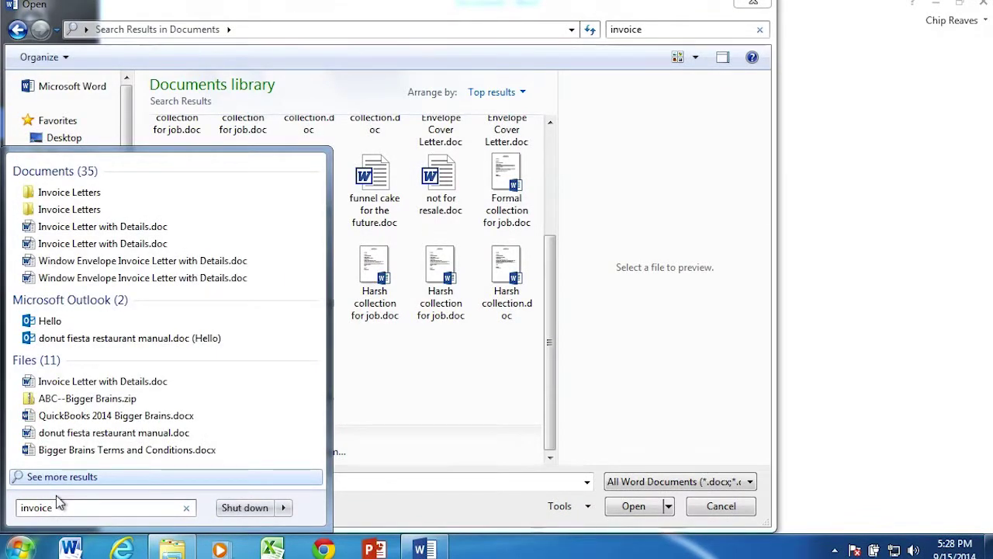
click(397, 482)
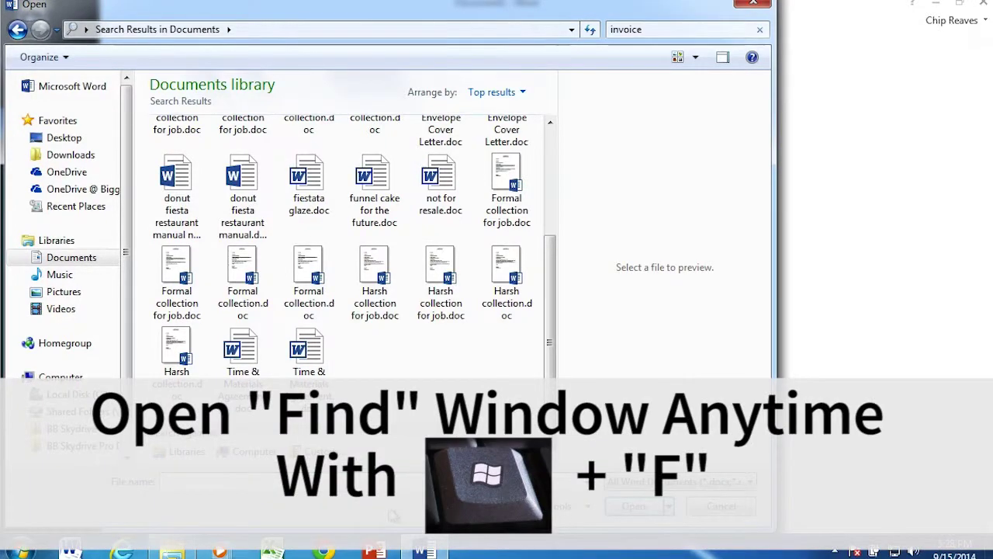
key(super+f)
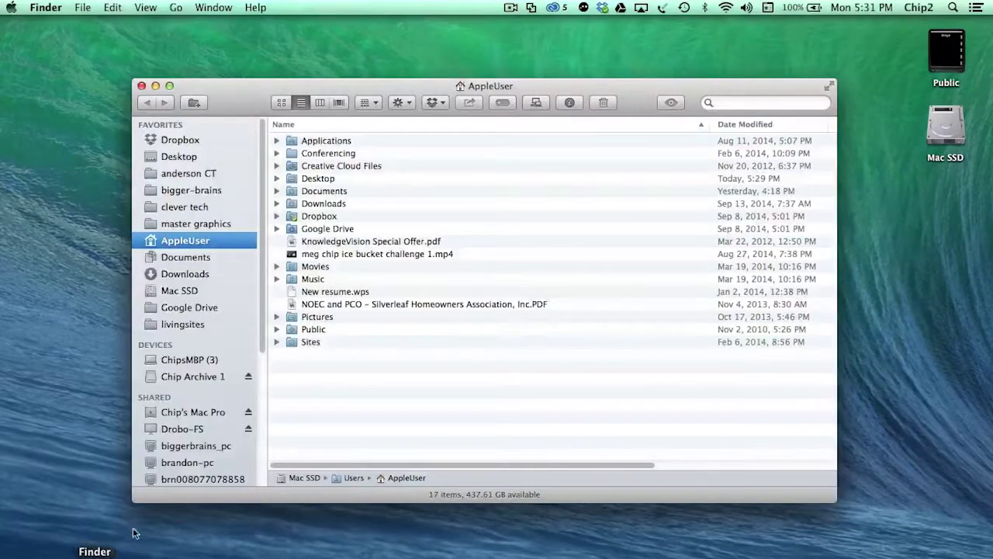
- Search Finder for 'invoice' and scope the results to the AppleUser home folder
click(730, 103)
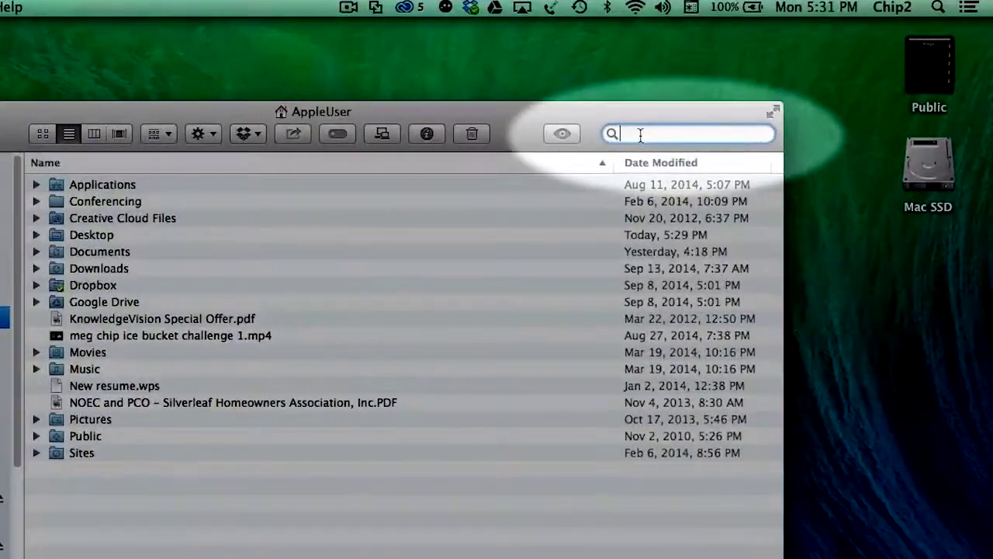
text(invoice)
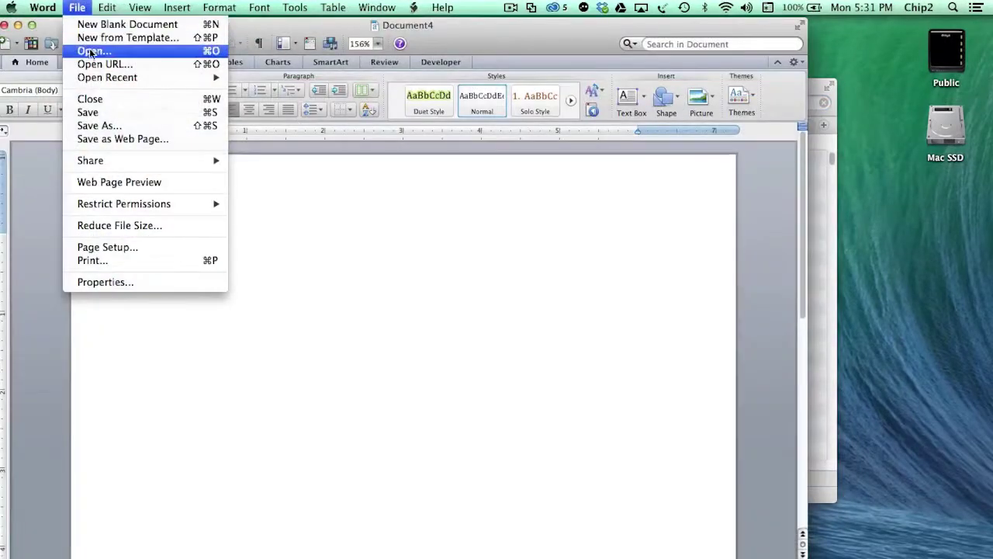
click(89, 48)
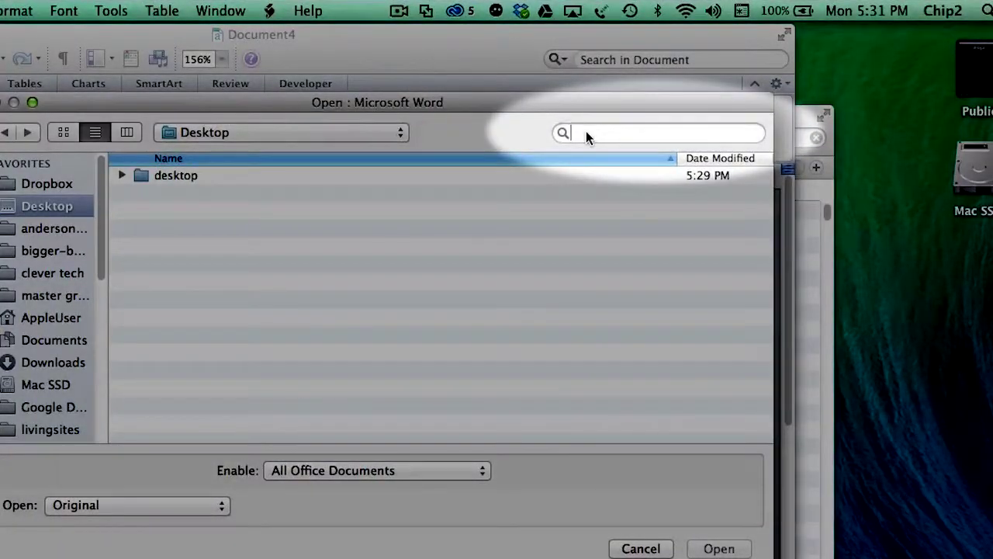
text(invoice)
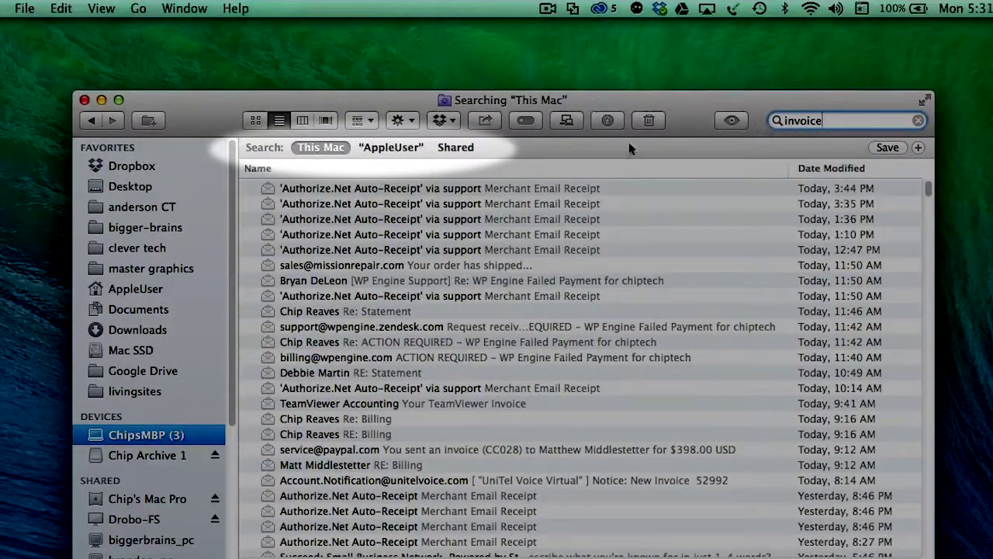
click(413, 148)
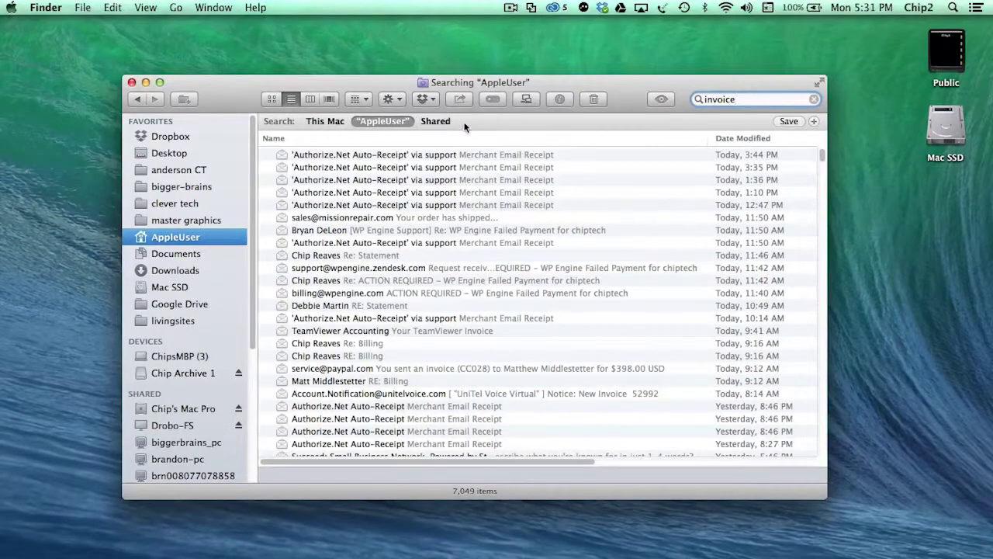
- Look up 'invoice' in Spotlight, dismiss it, and start a new Finder search with Command+F
click(728, 102)
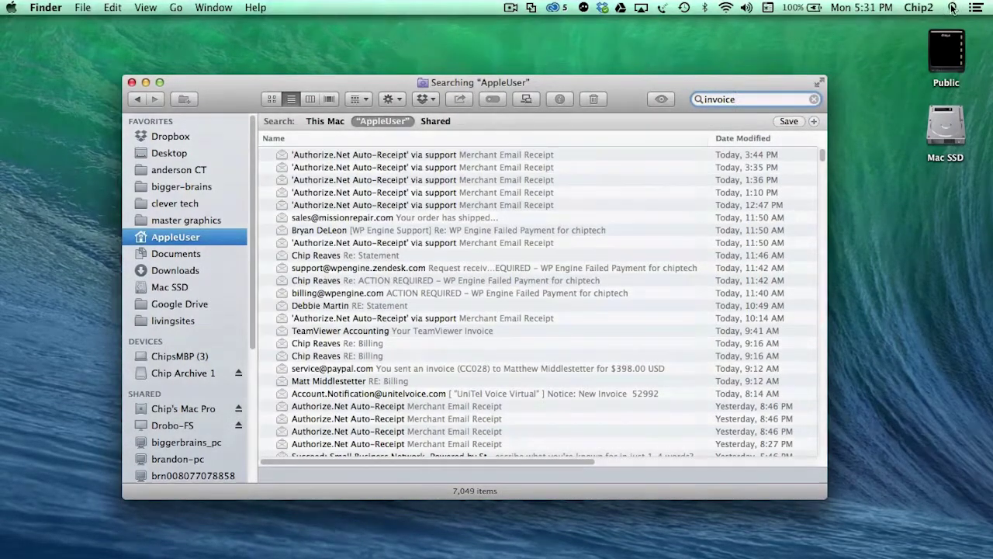
click(953, 8)
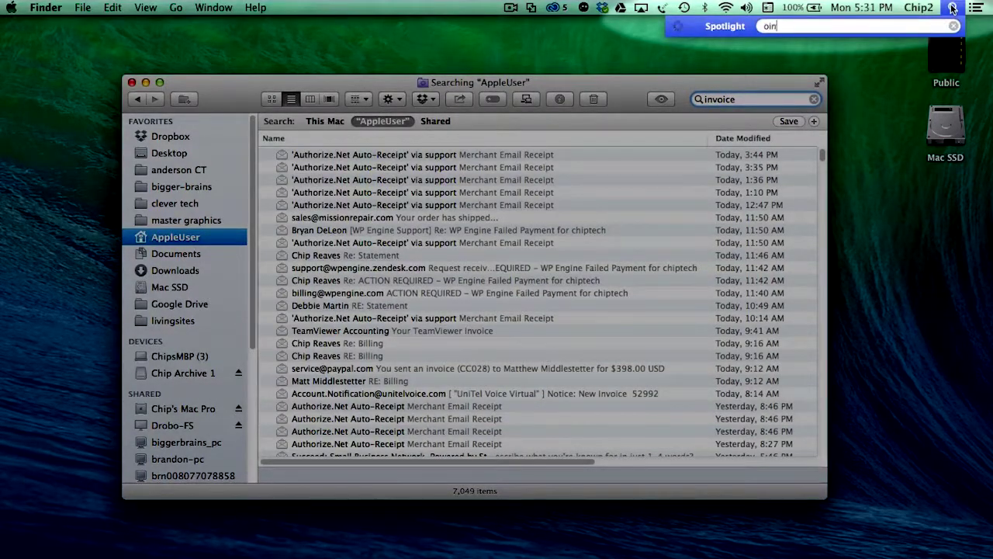
text(invoice)
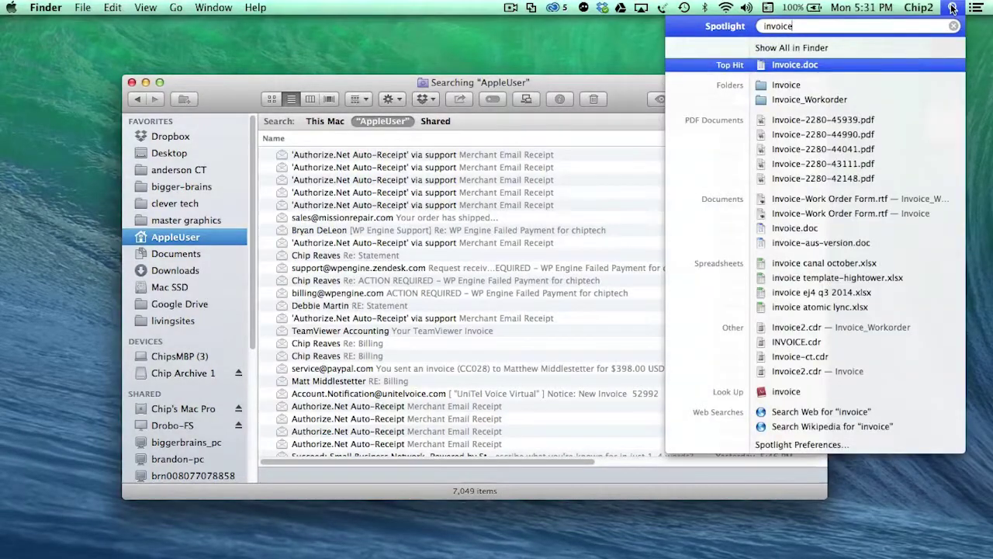
click(454, 20)
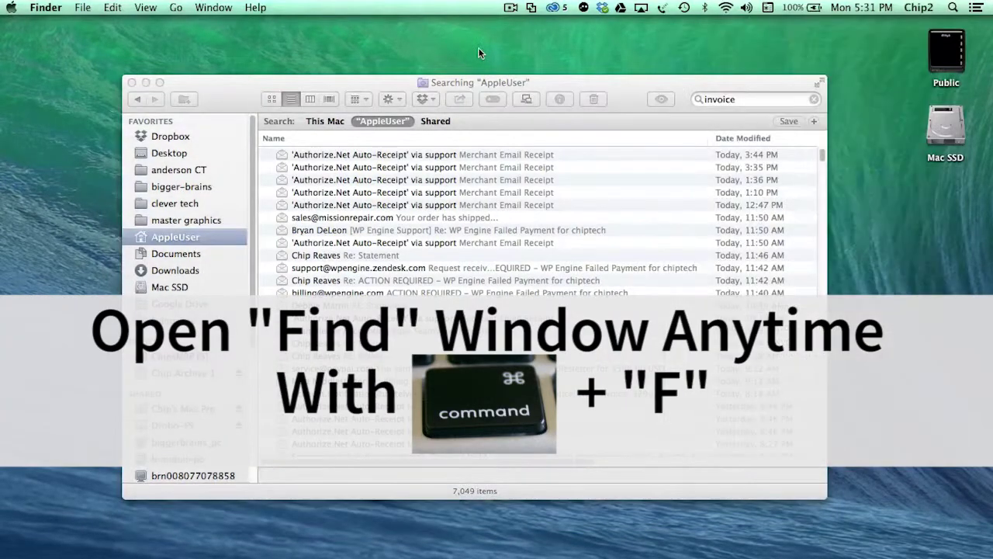
key(super+f)
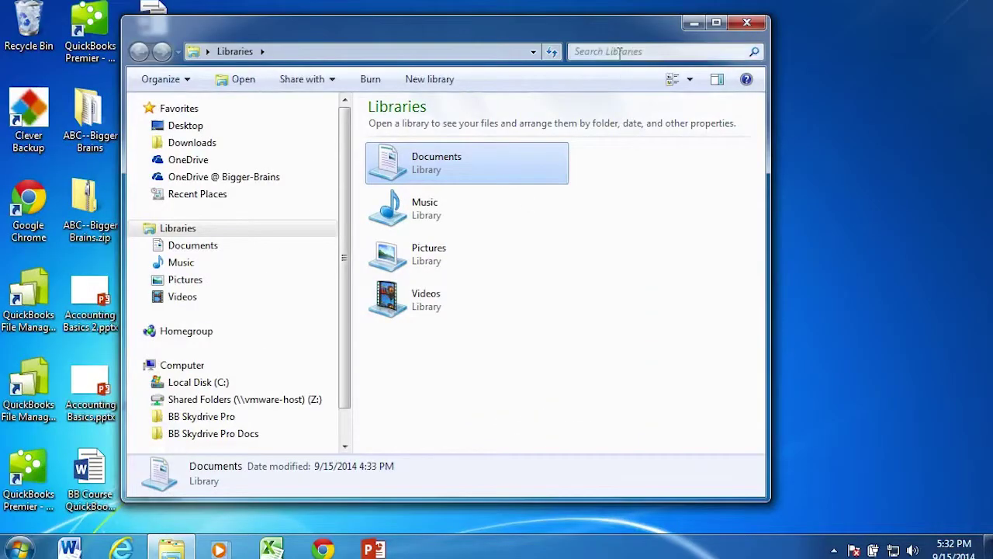
- Rerun the Libraries search for 'invoice' and scroll the 35 results down to the QuickBooks files
click(619, 52)
click(619, 37)
click(614, 49)
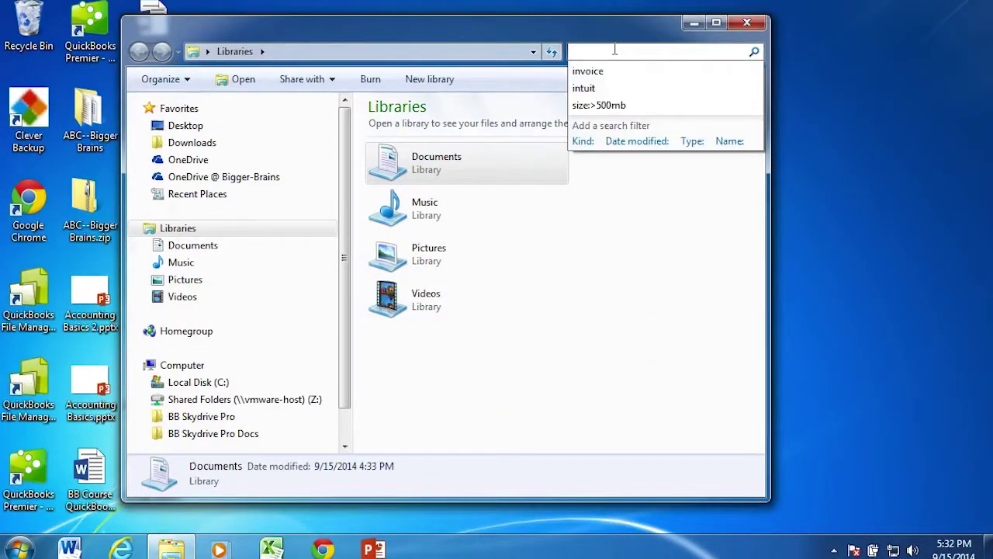
key(Return)
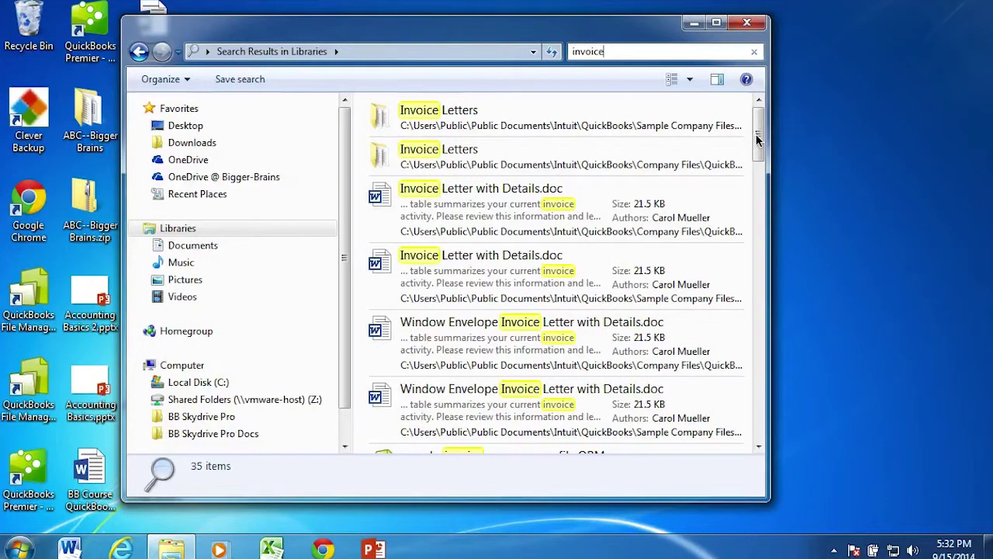
drag(756, 136, 759, 192)
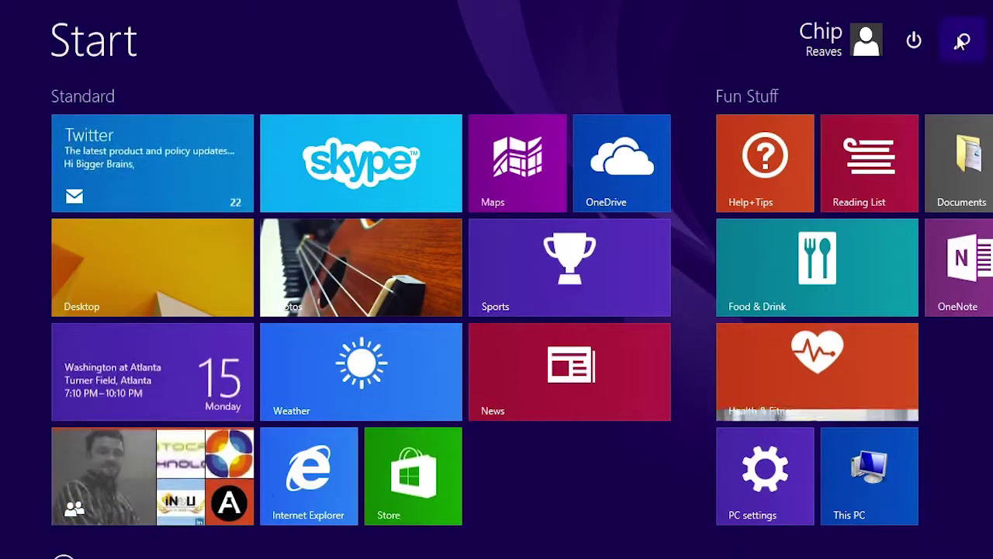
- Try 'p' in the Start screen search, then show Explorer's search filter suggestions for 'invoice'
click(962, 45)
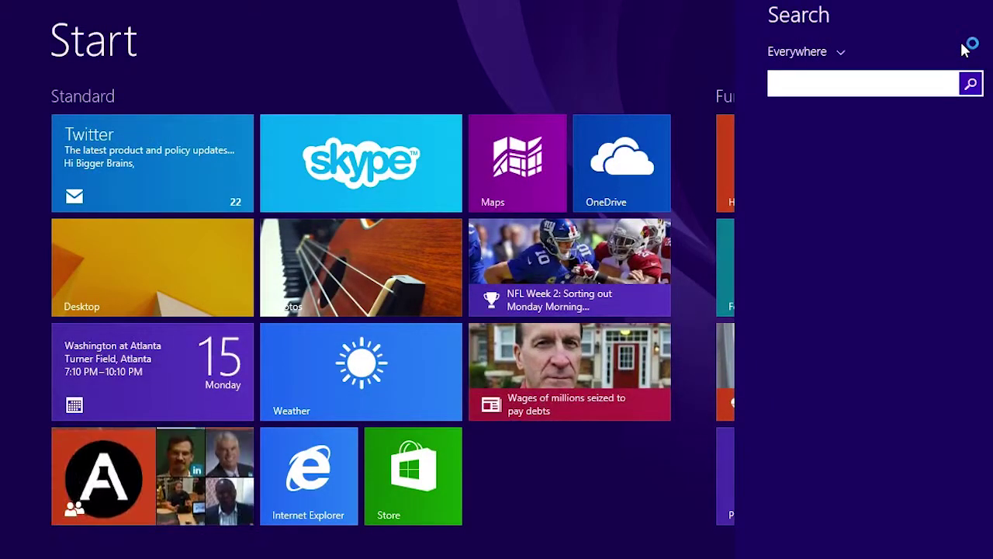
text(powerShell)
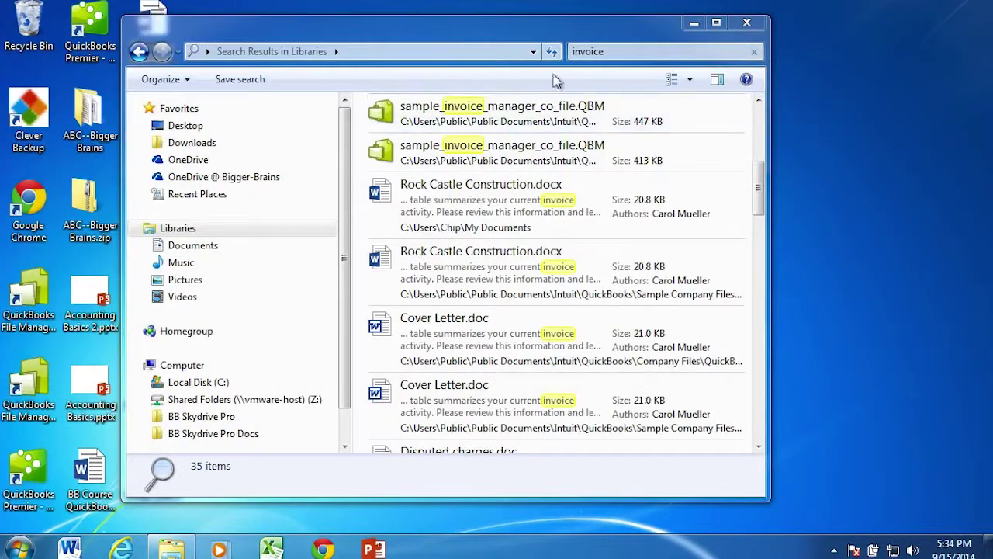
click(588, 52)
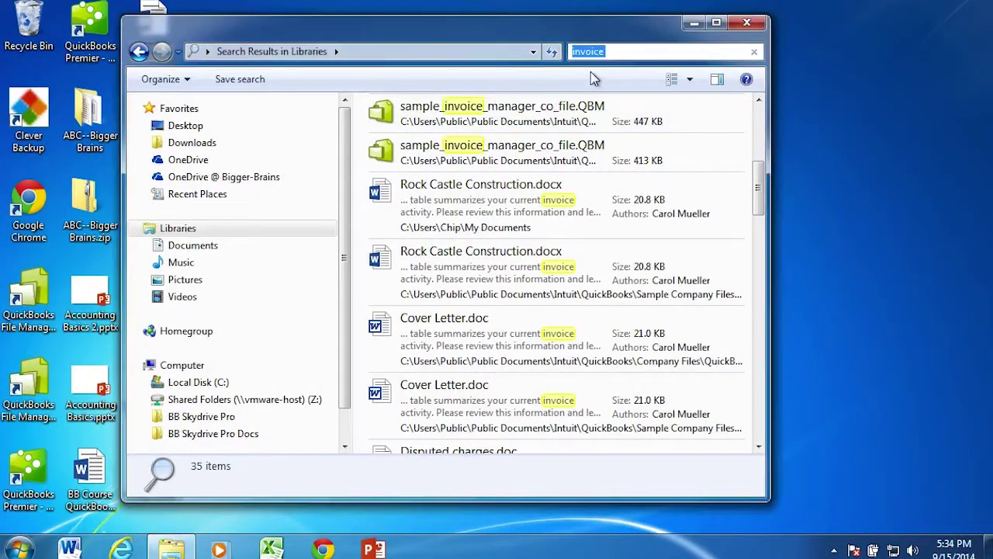
click(645, 49)
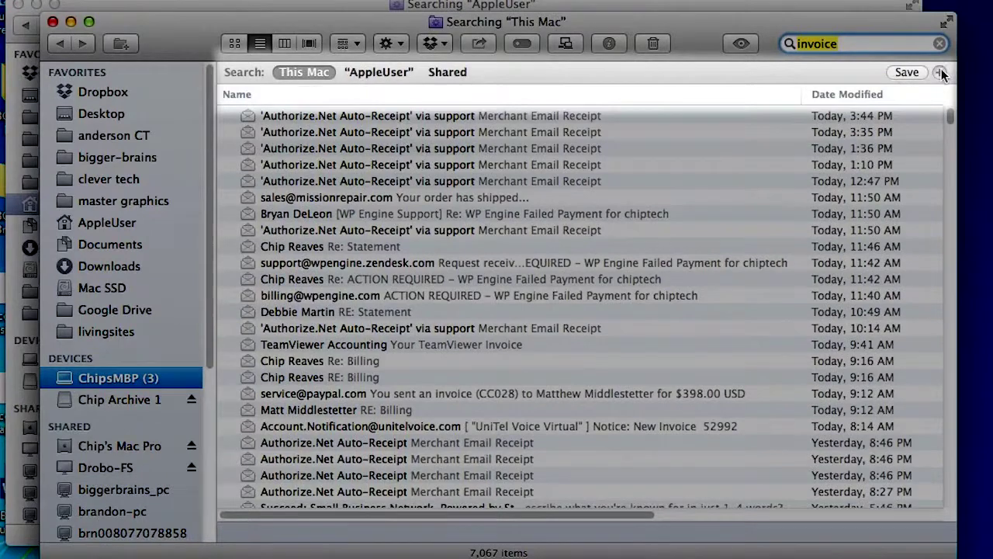
- Add a Kind is Any rule and a Last opened date rule to Finder's invoice search
click(941, 72)
click(390, 91)
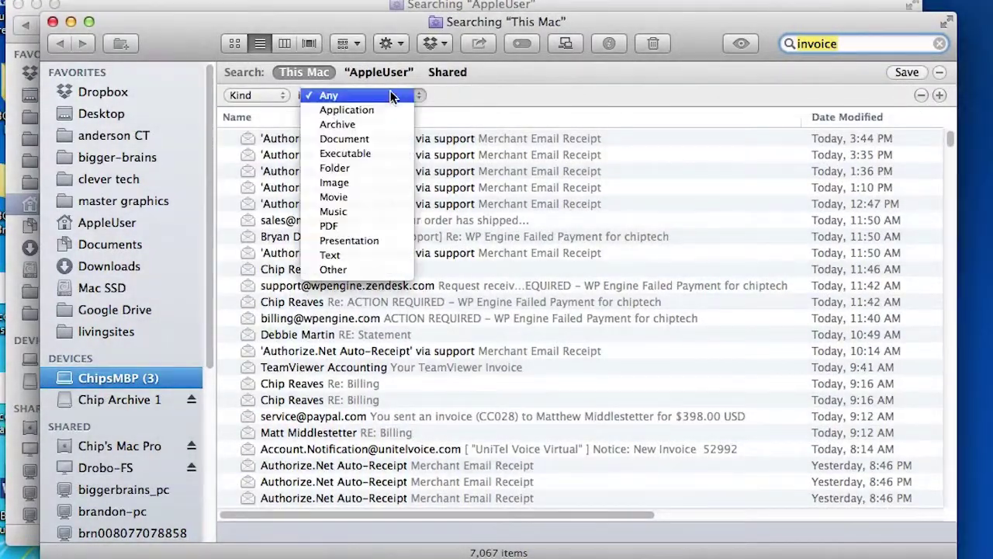
click(423, 100)
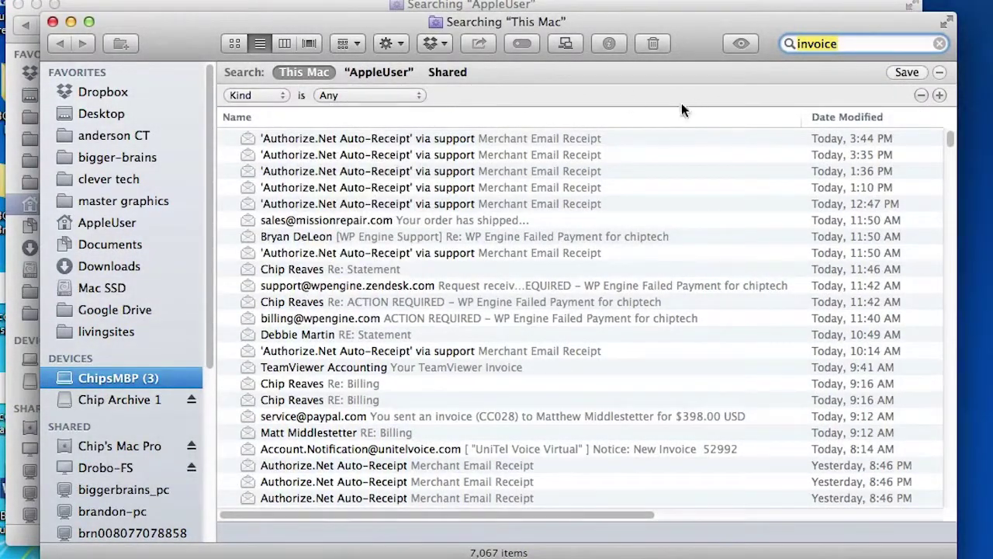
click(939, 95)
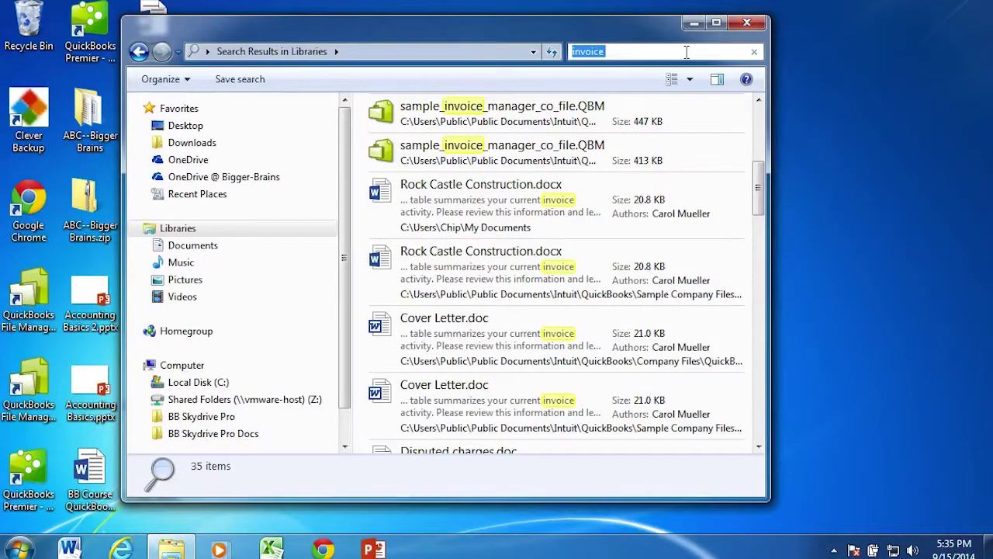
click(686, 52)
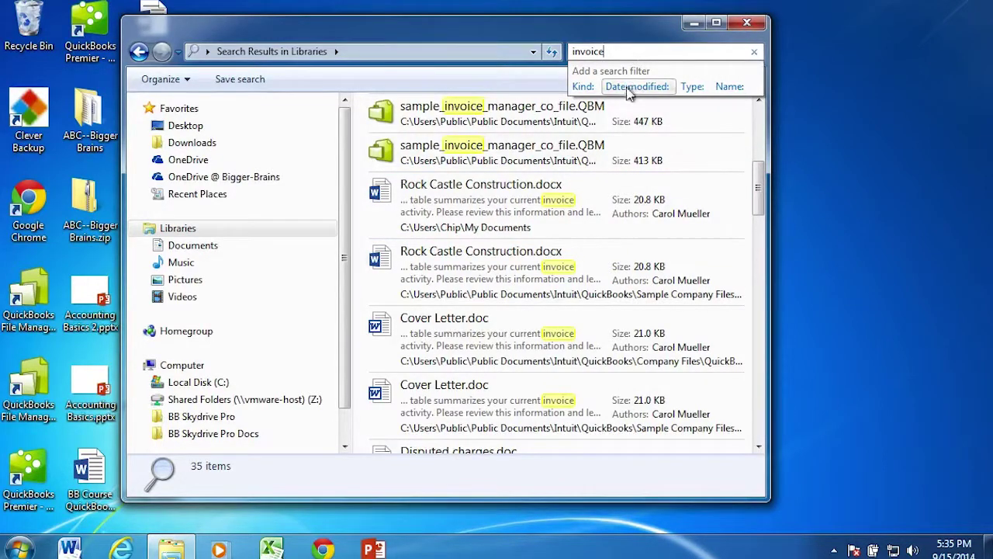
click(524, 121)
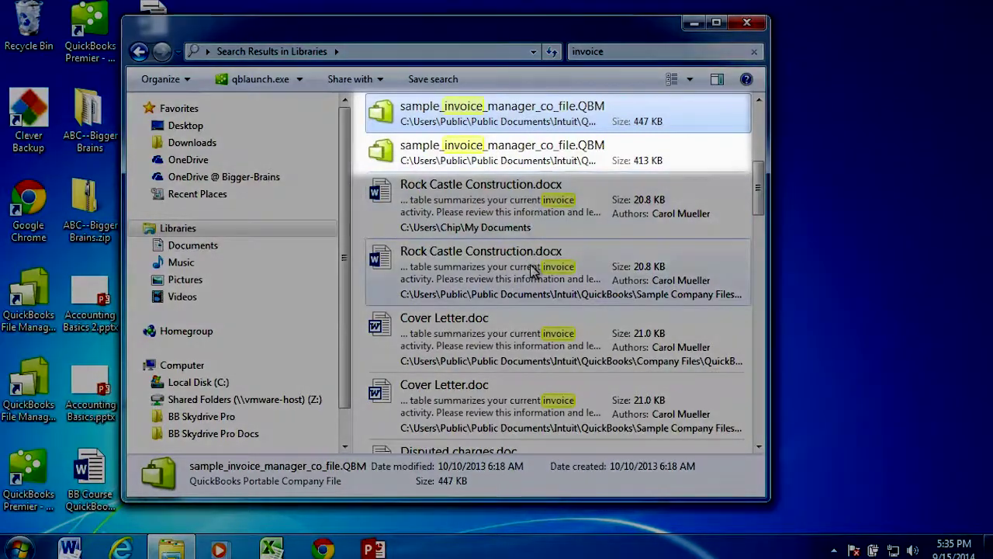
click(533, 269)
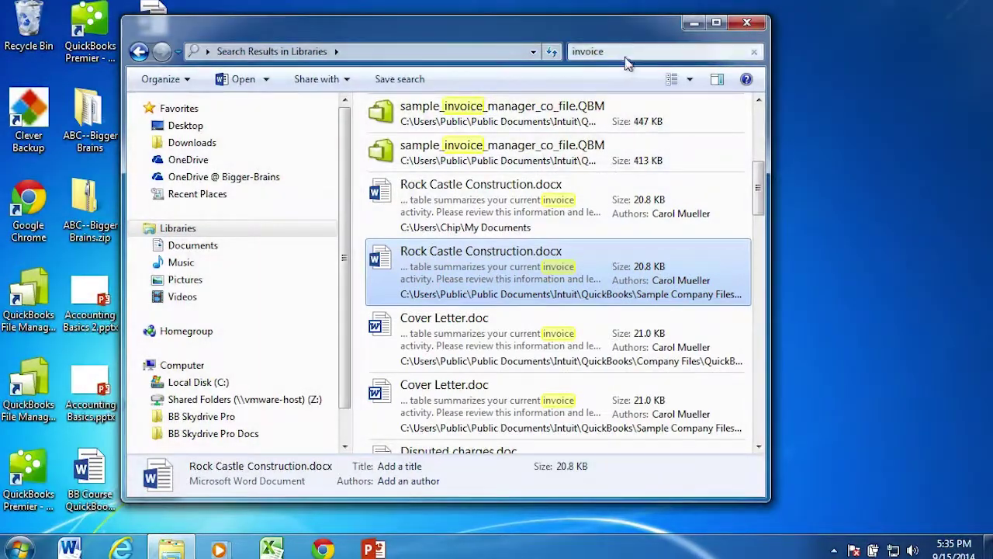
click(623, 50)
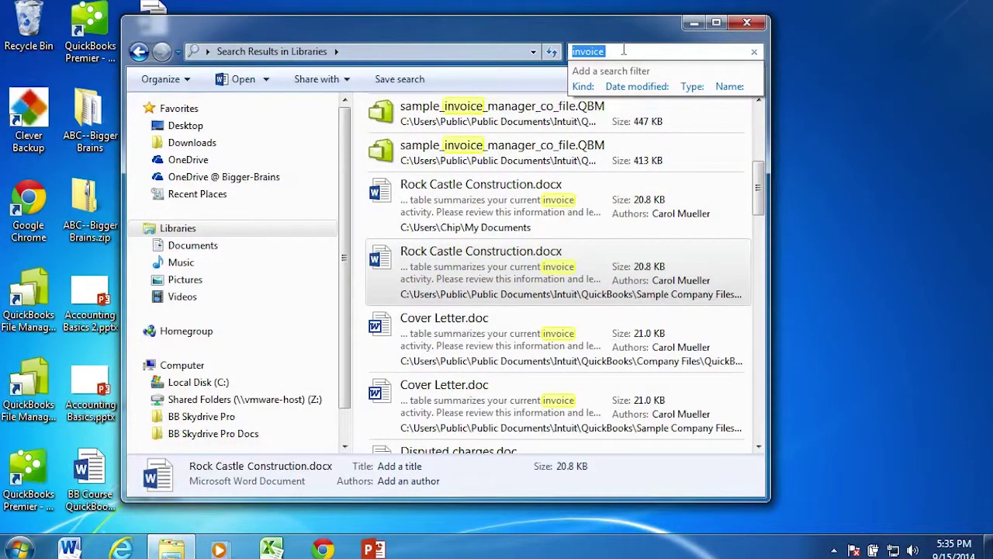
- Restrict the Libraries search to file names with name:invoice
key(Escape)
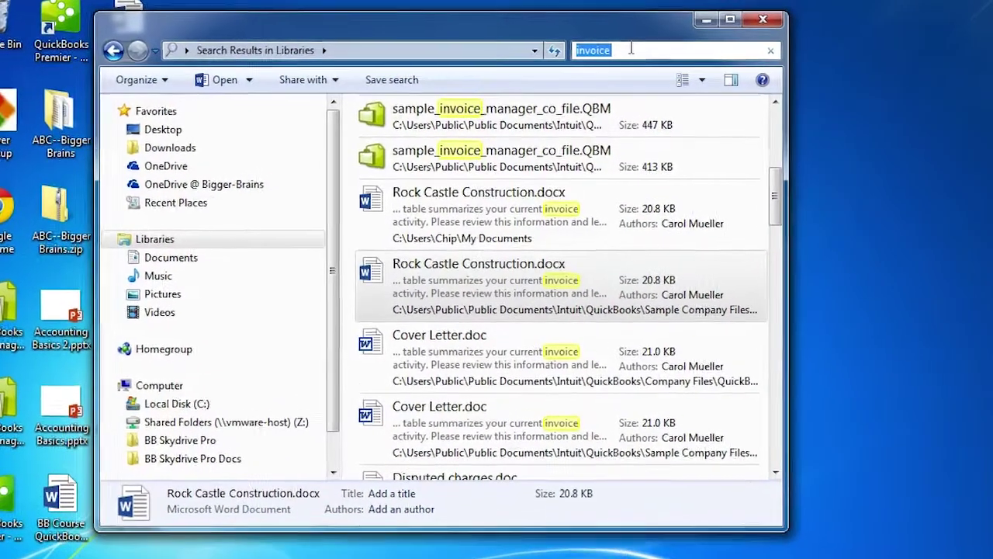
text(name)
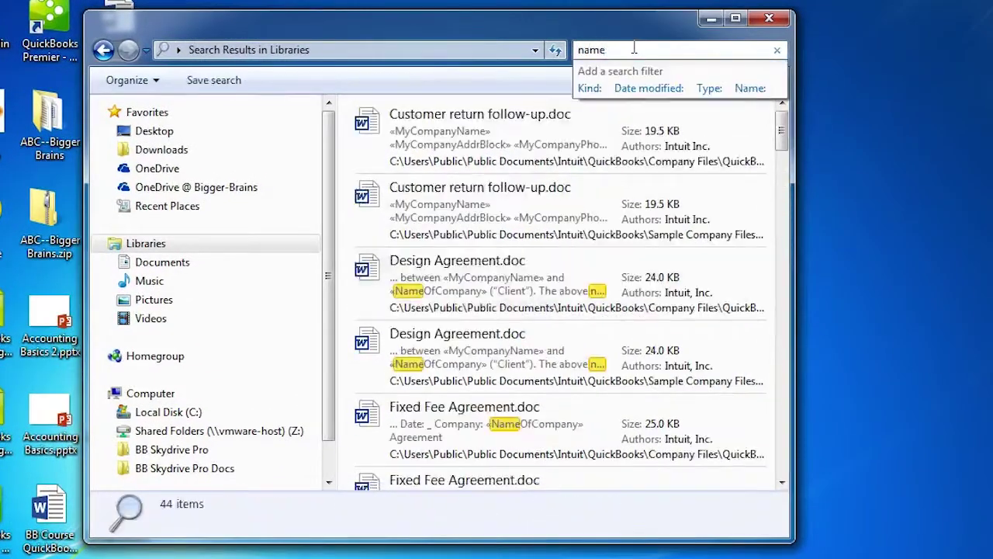
text(:invoice)
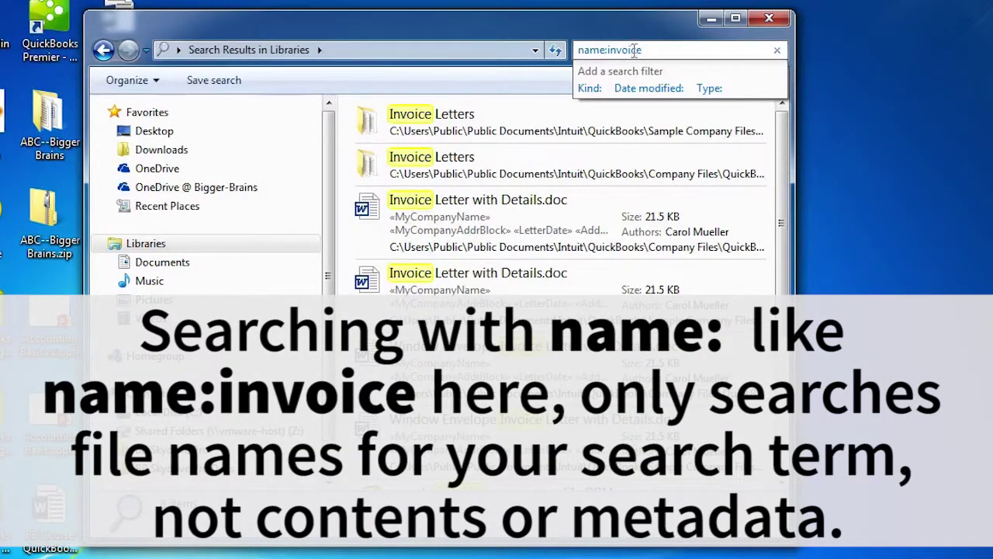
key(Return)
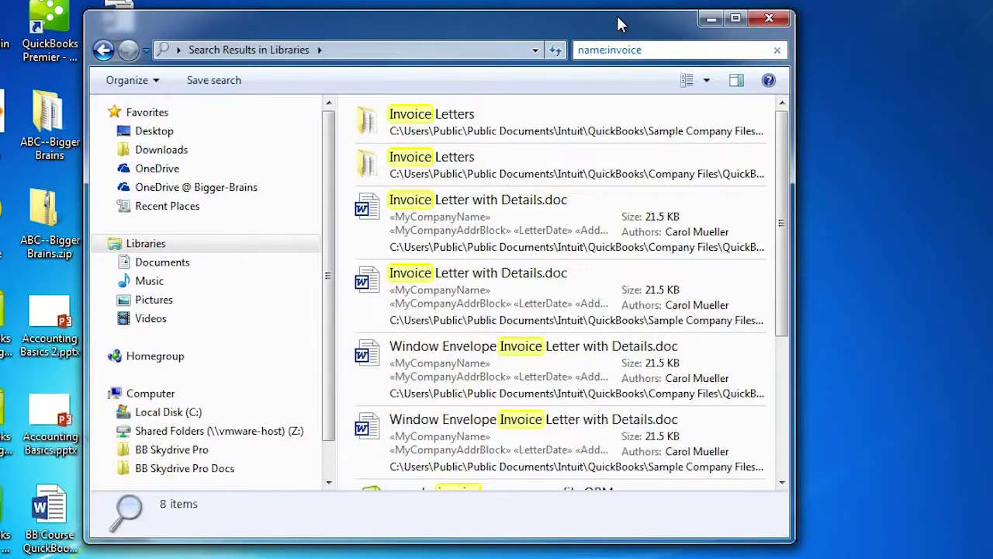
- Try kind:document and kind:picture filters, then replace the kind filter with modified:
text(kind)
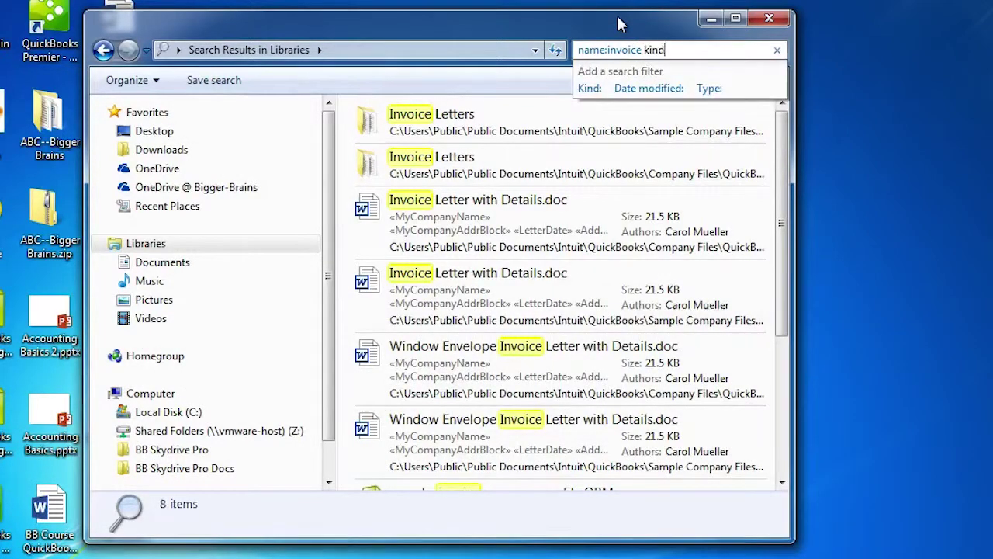
text(:document)
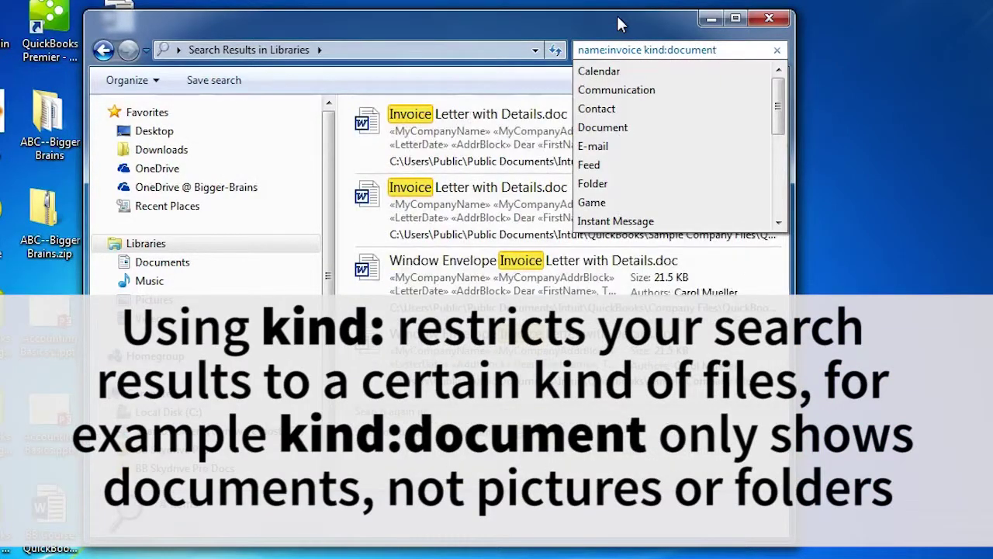
key(BackSpace)
key(BackSpace)
key(BackSpace)
key(BackSpace)
key(BackSpace)
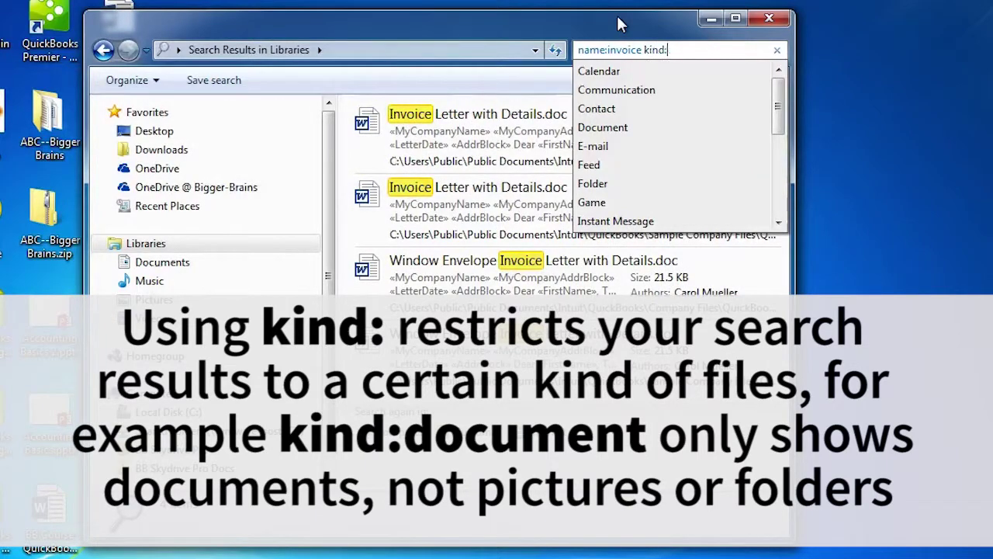
text(picture)
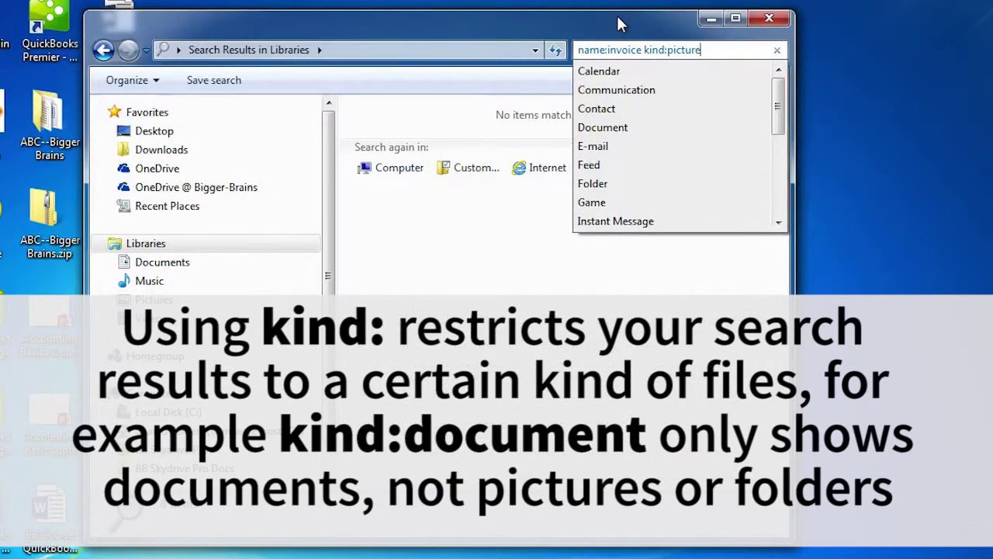
key(BackSpace)
key(BackSpace)
key(BackSpace)
key(BackSpace)
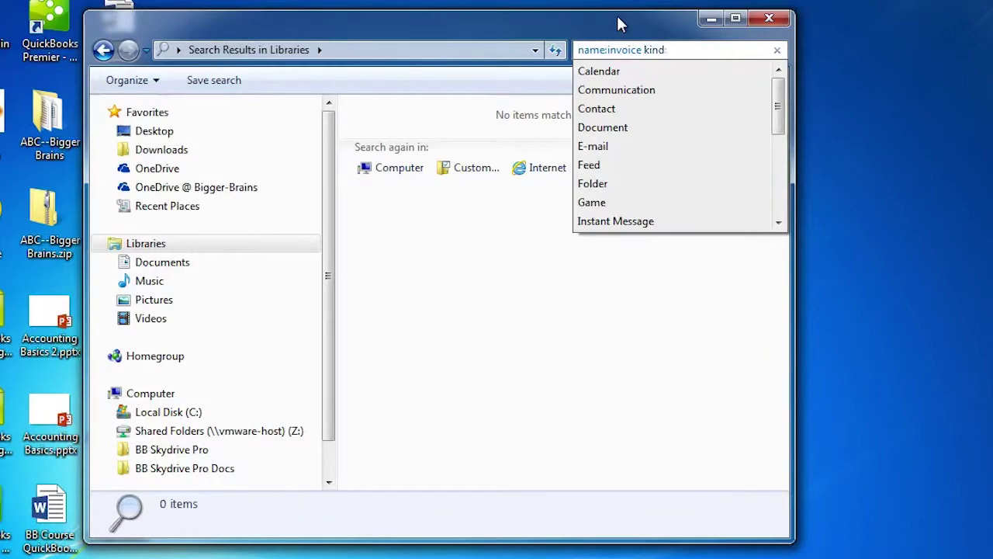
key(BackSpace)
key(BackSpace)
key(BackSpace)
key(BackSpace)
key(BackSpace)
text(modified)
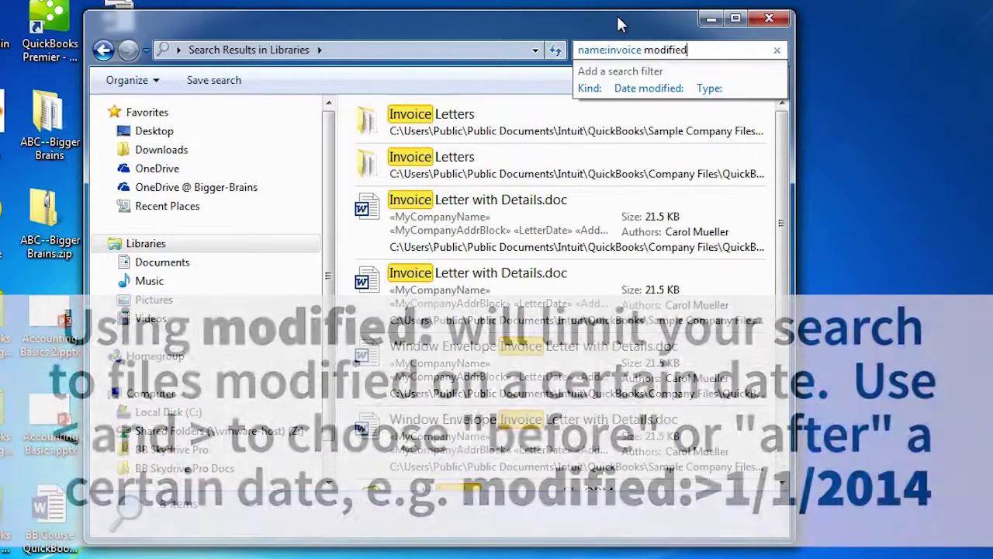
text(:)
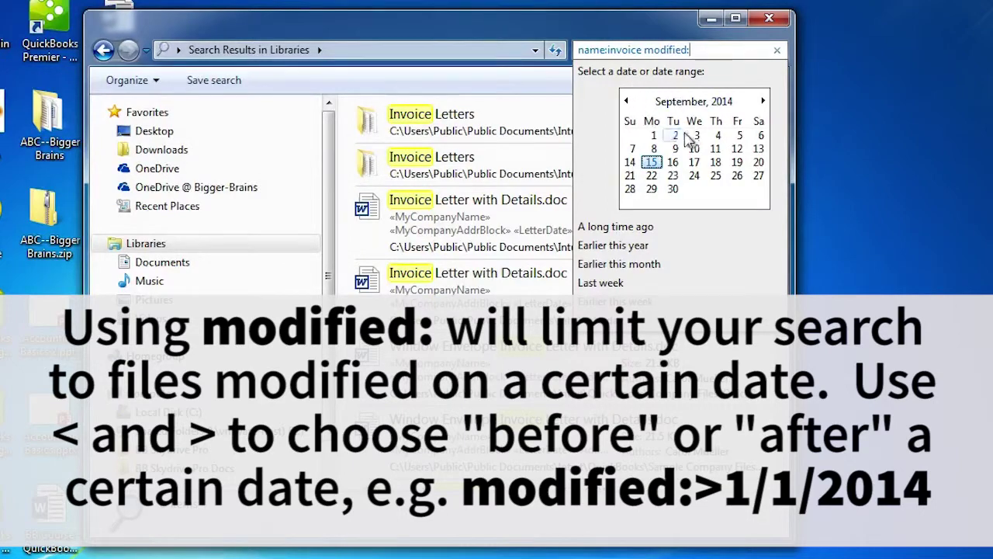
- Change the filter to datemodified:>9/12/2014, which matches 0 items, then clear the query
click(731, 151)
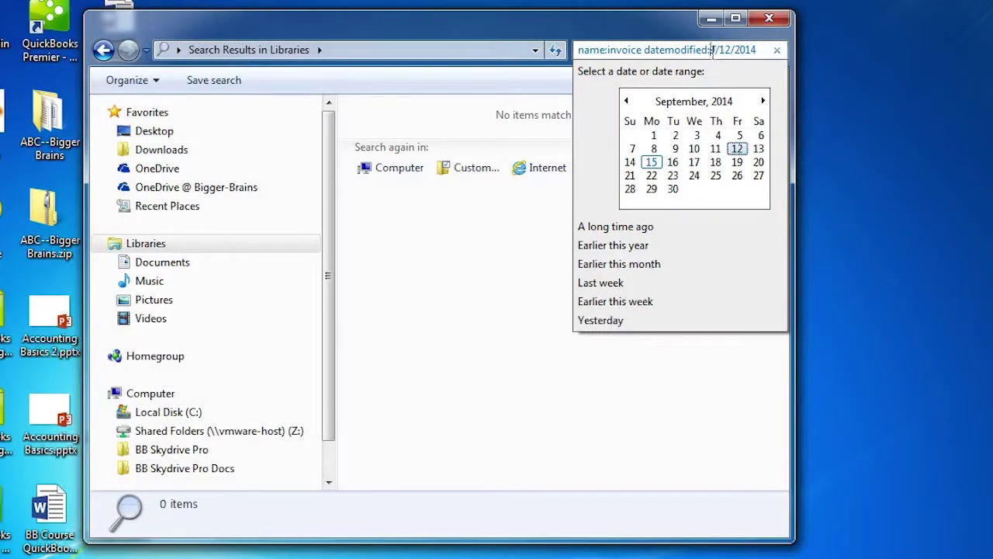
text(<)
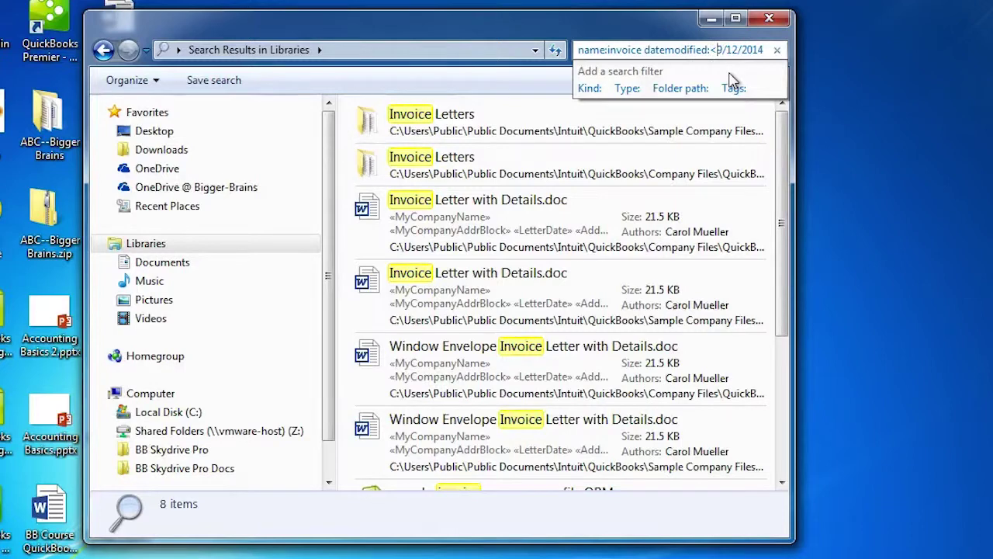
key(BackSpace)
text(>)
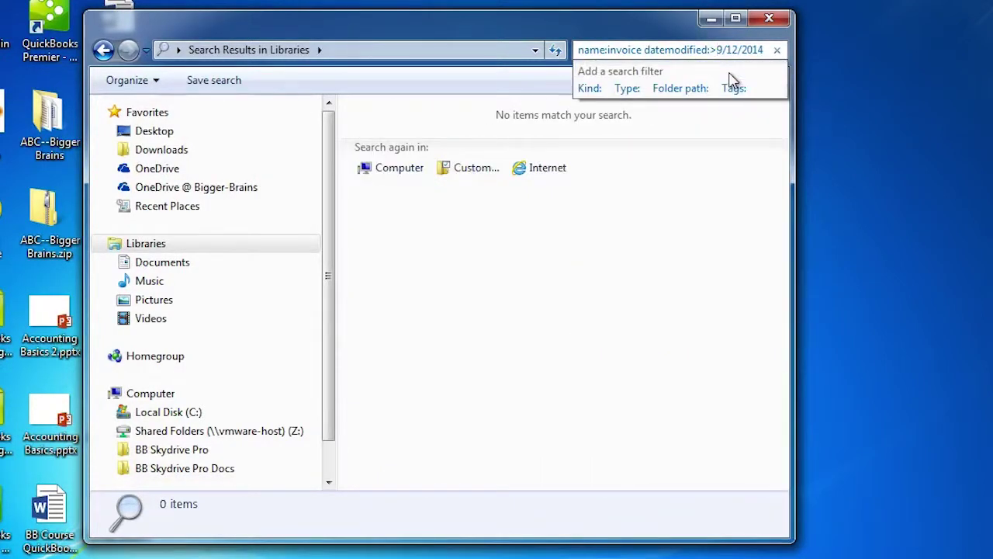
click(682, 181)
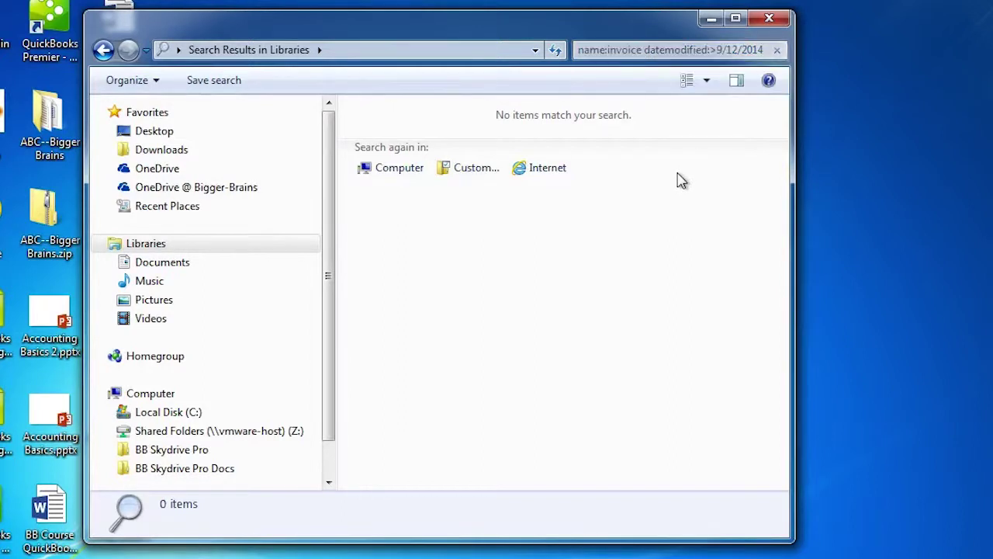
click(754, 52)
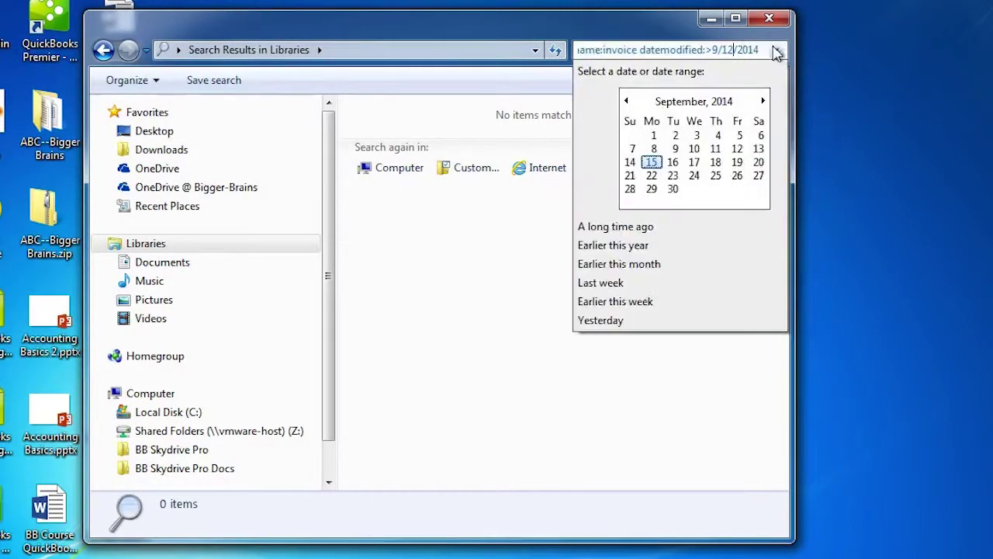
click(777, 50)
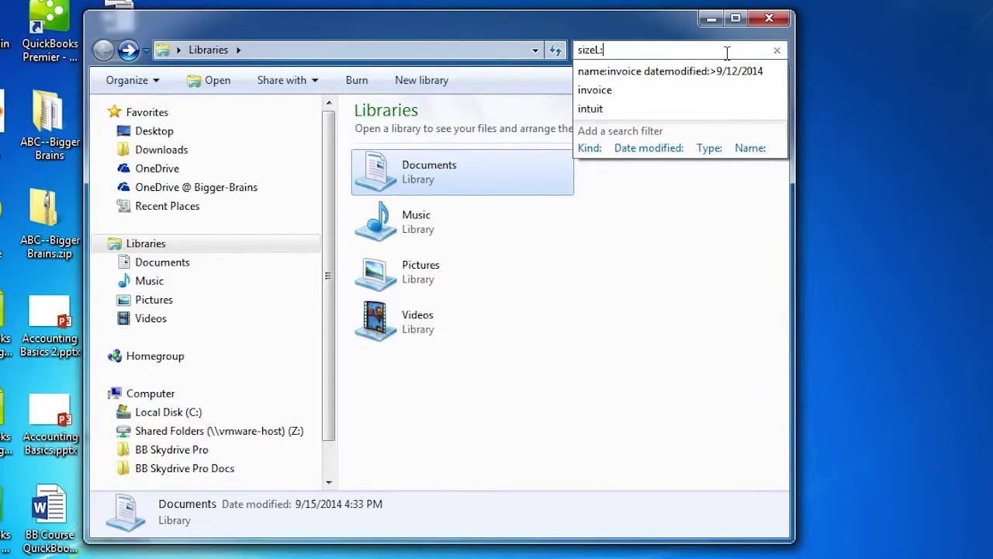
- Filter the libraries by size, trying >5kb, >5mb (20 items) and >5gb (none), then >500mb
key(BackSpace)
key(BackSpace)
text(:)
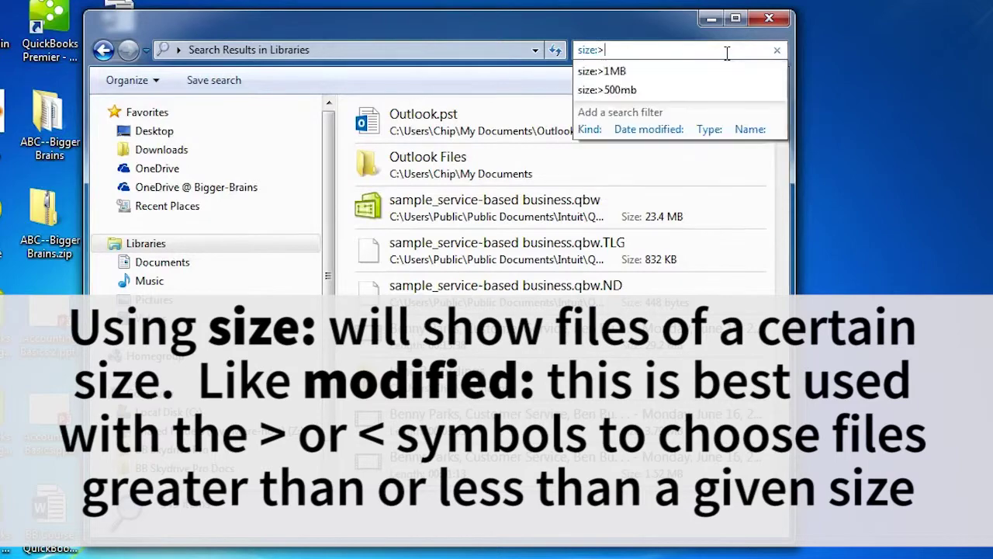
text(>1)
key(BackSpace)
text(5km)
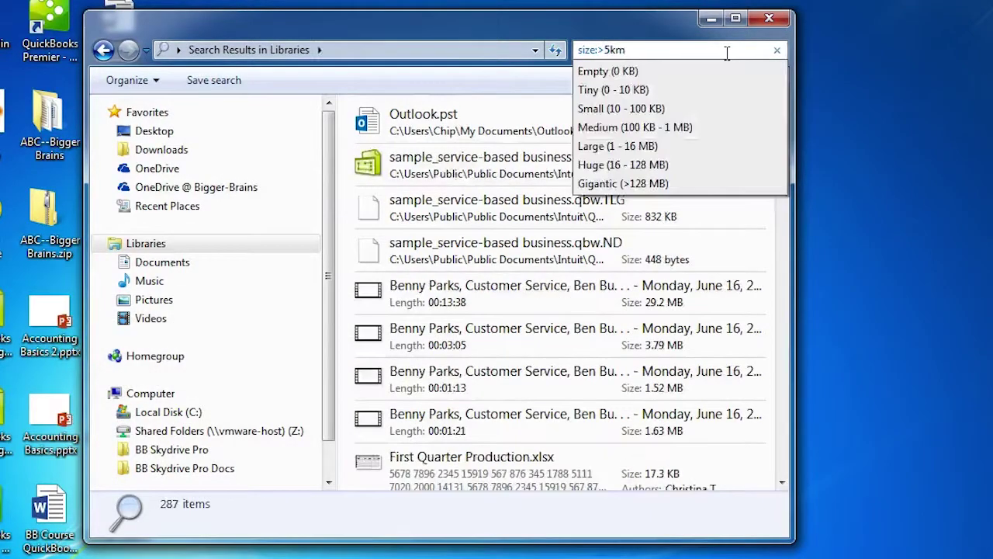
key(BackSpace)
text(b)
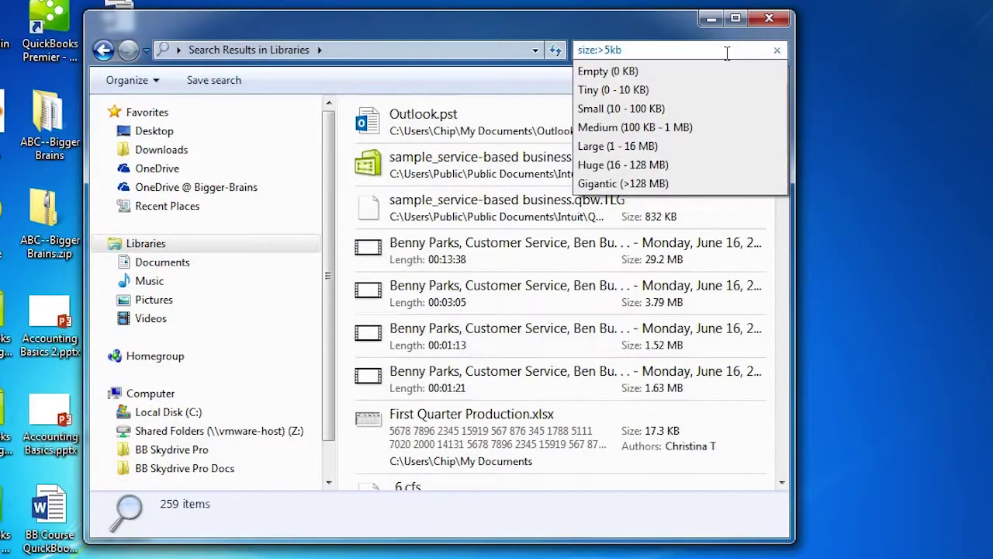
key(BackSpace)
key(BackSpace)
text(m)
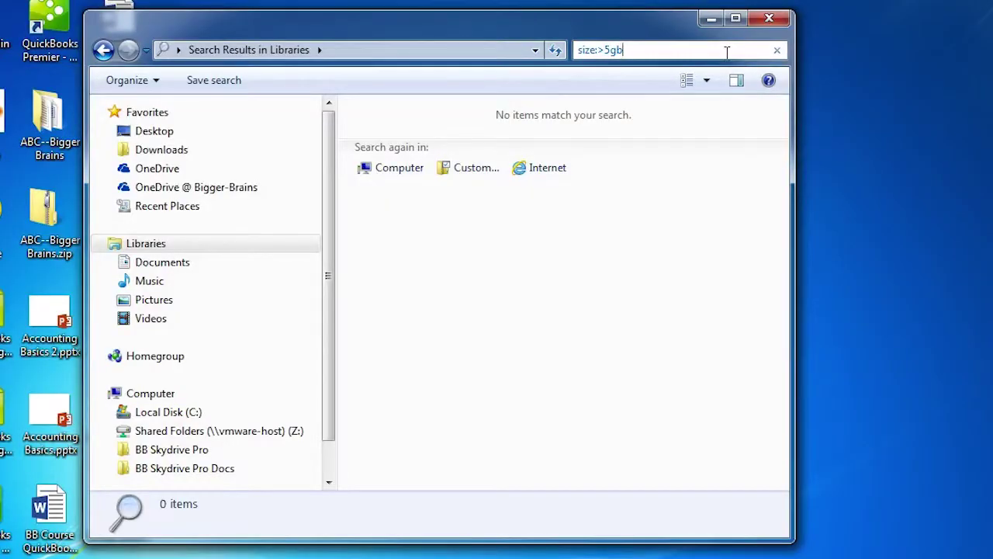
text(gb)
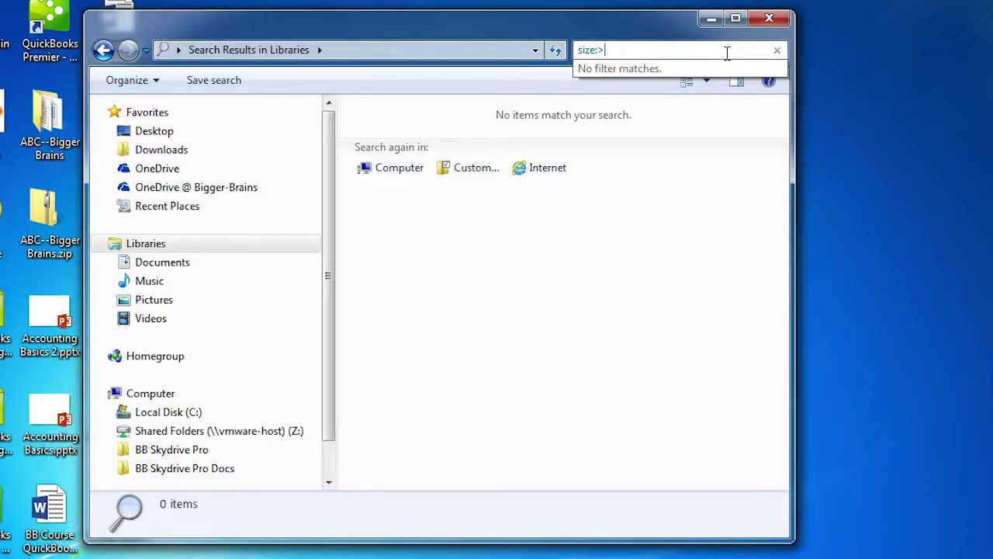
text(500mb)
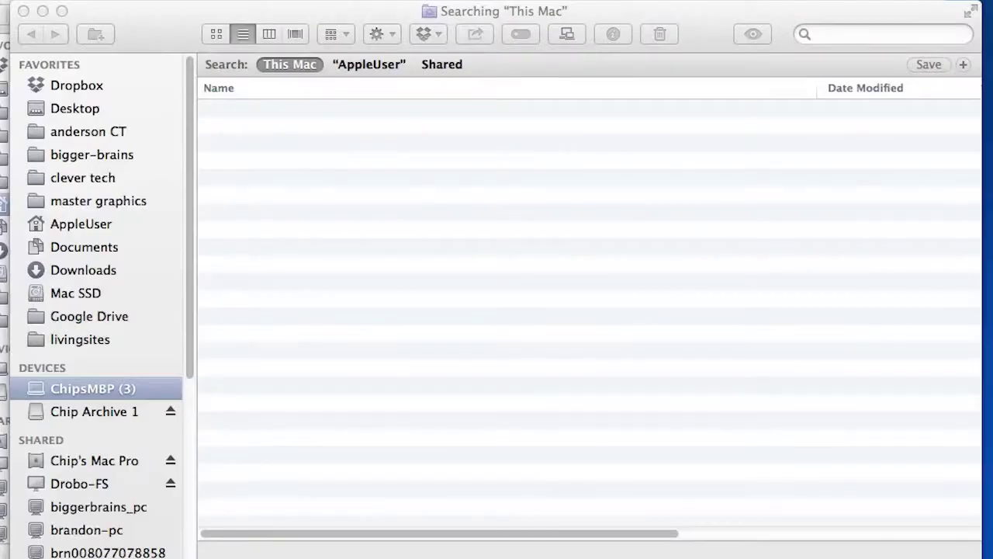
- In Finder, add a search criteria row set to File Size 'is greater than'
click(845, 35)
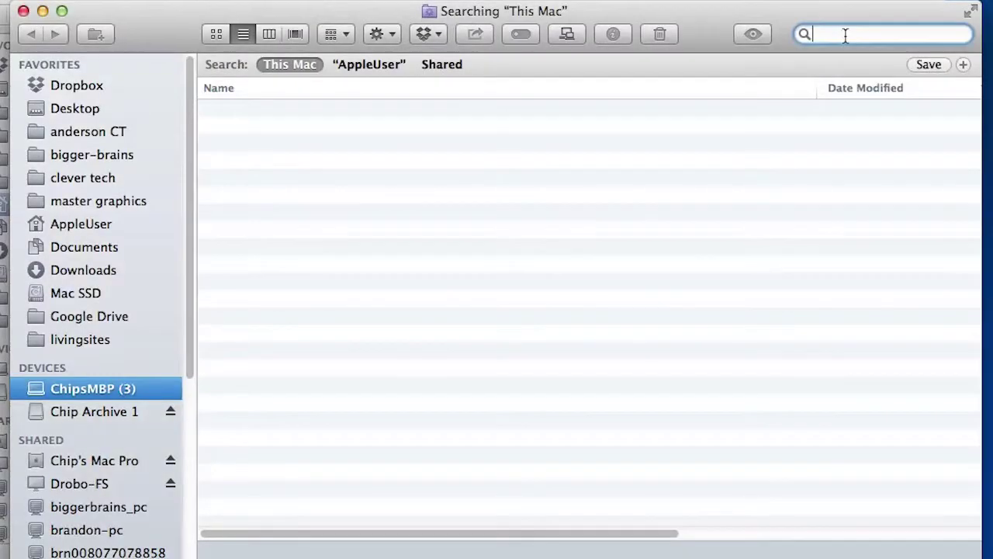
click(962, 65)
click(241, 91)
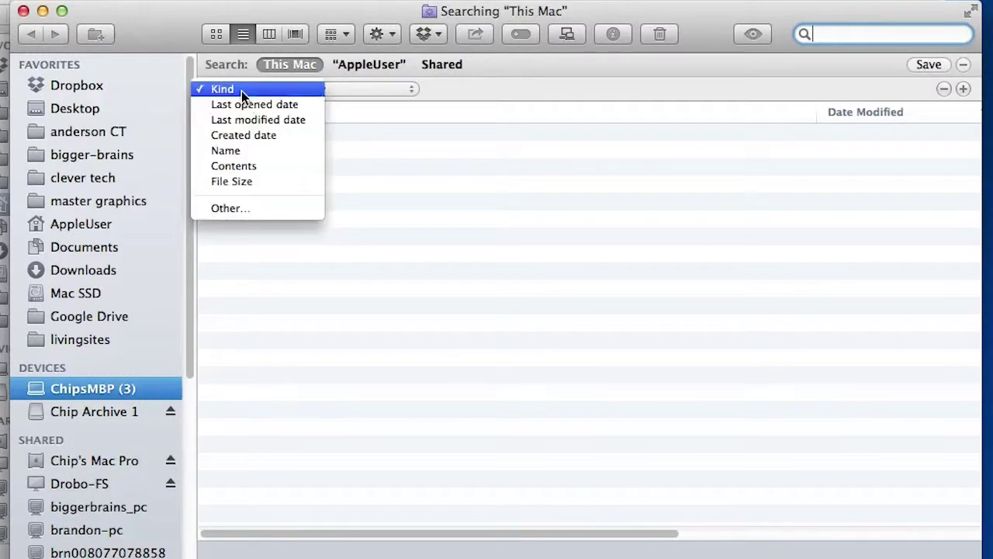
click(249, 179)
click(407, 89)
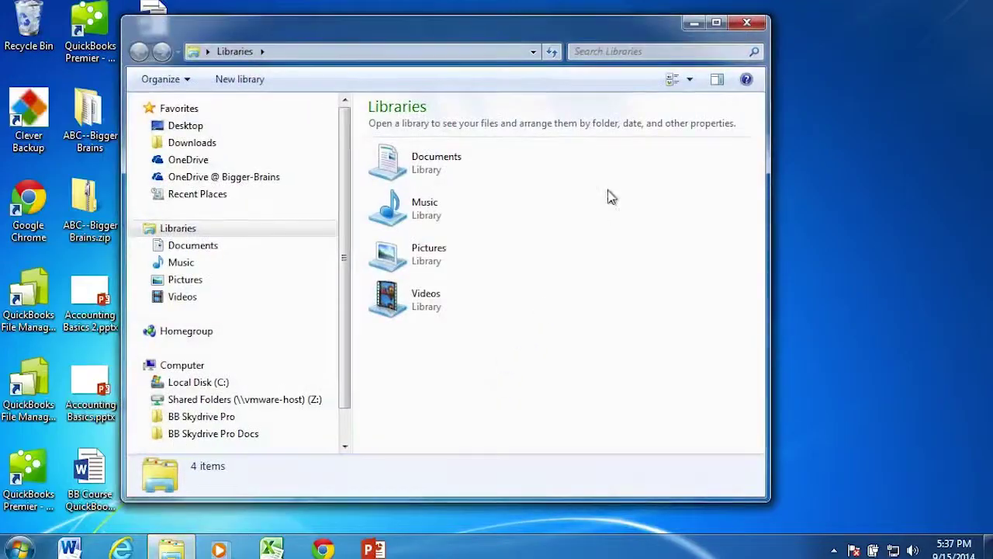
- Search Documents for "donut fiesta presentation" in quotes, cutting results from 9 items to 1
click(621, 52)
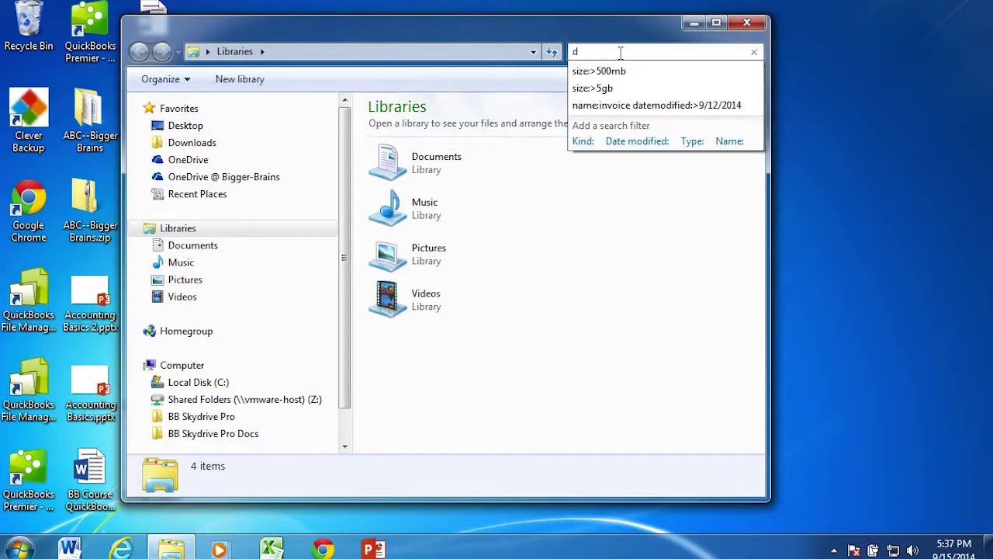
text(donut fiesta presentation)
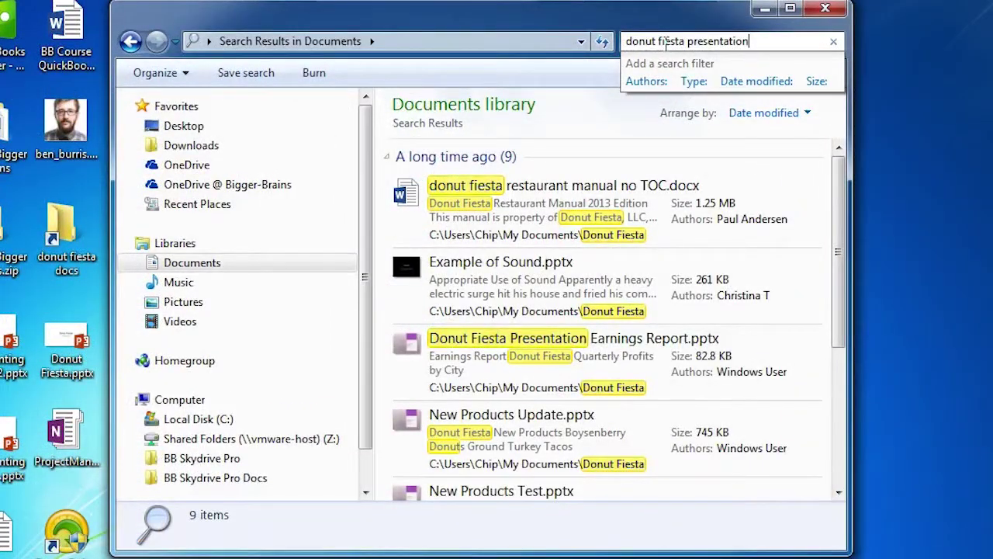
click(627, 40)
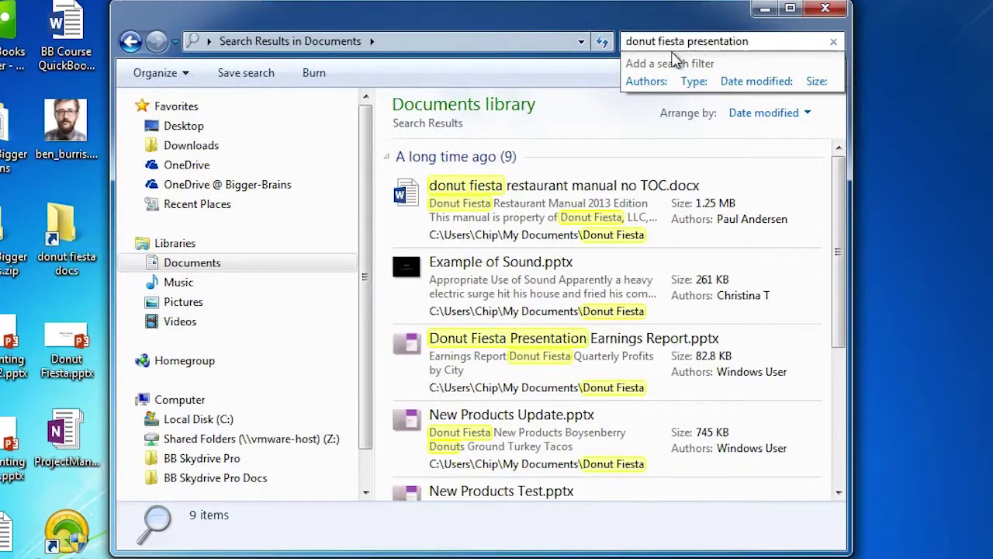
text(")
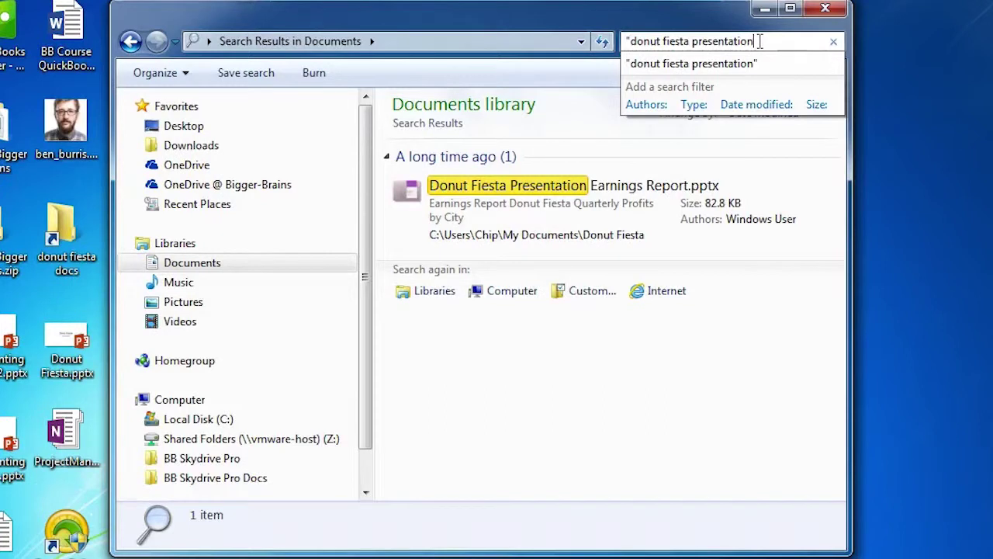
text(")
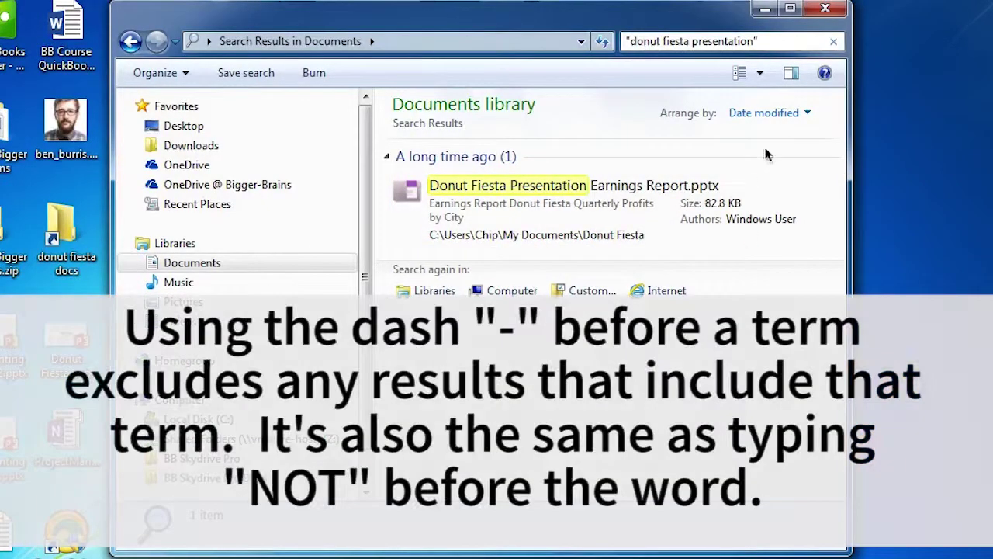
- Search Documents for donut fiesta -invoice, then insert name: after the minus sign
click(835, 46)
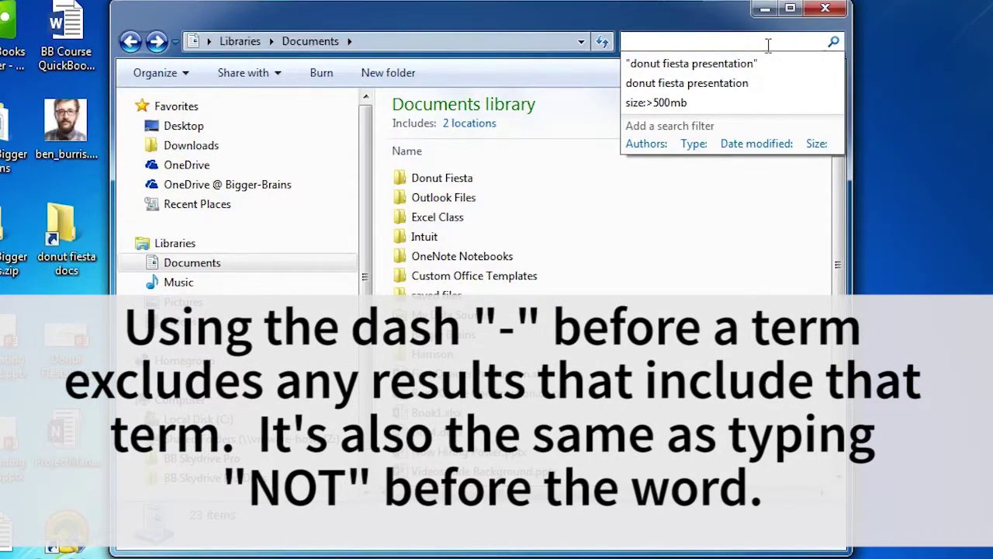
text(donut fiesta -invoice)
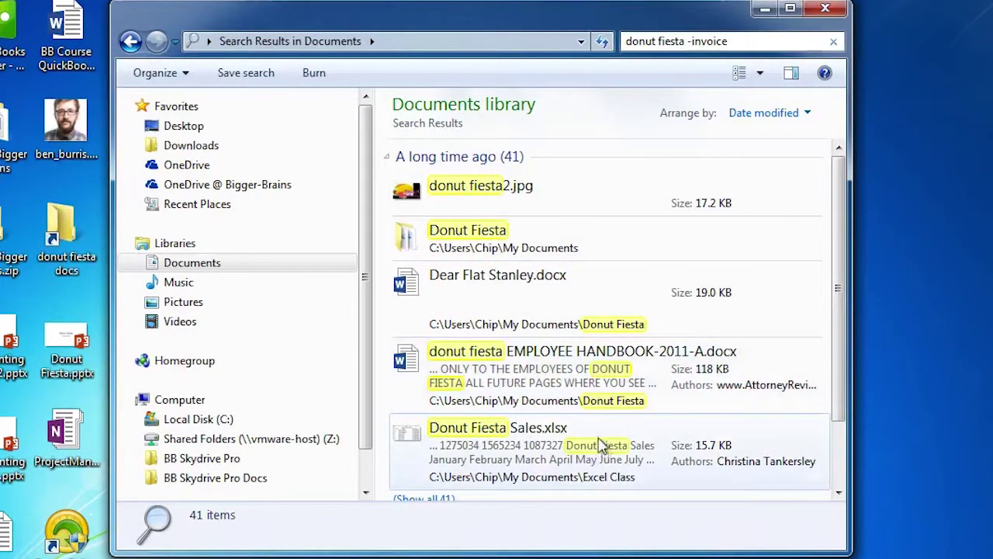
click(694, 42)
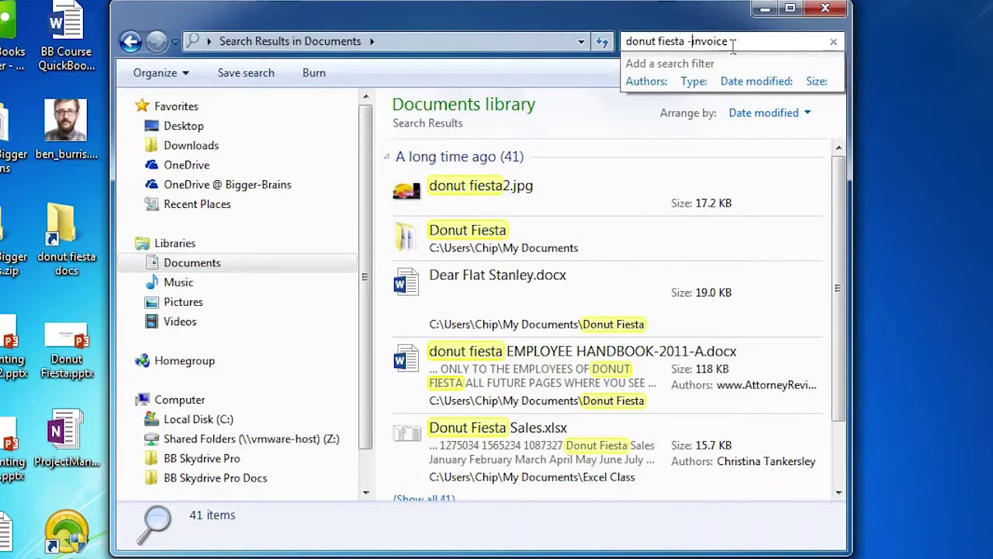
text(name:)
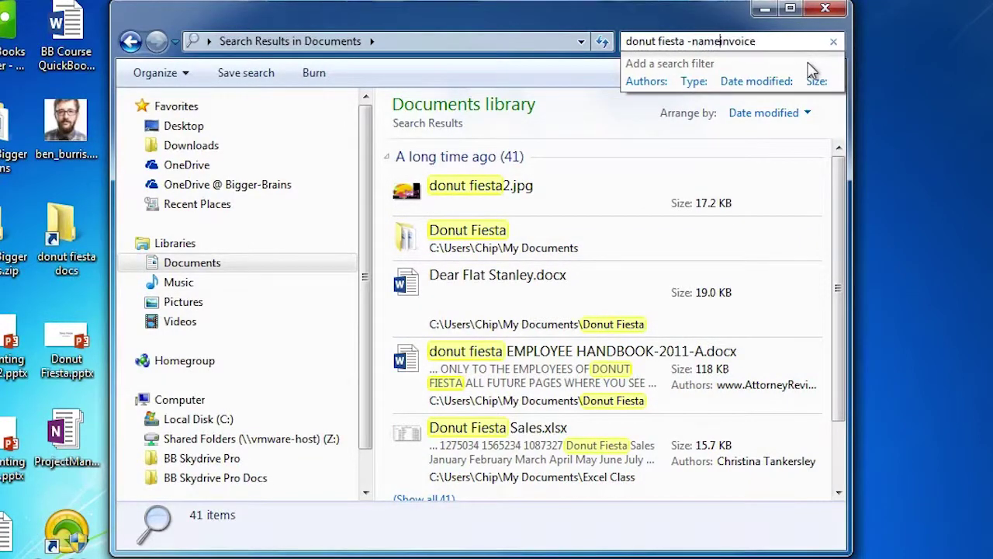